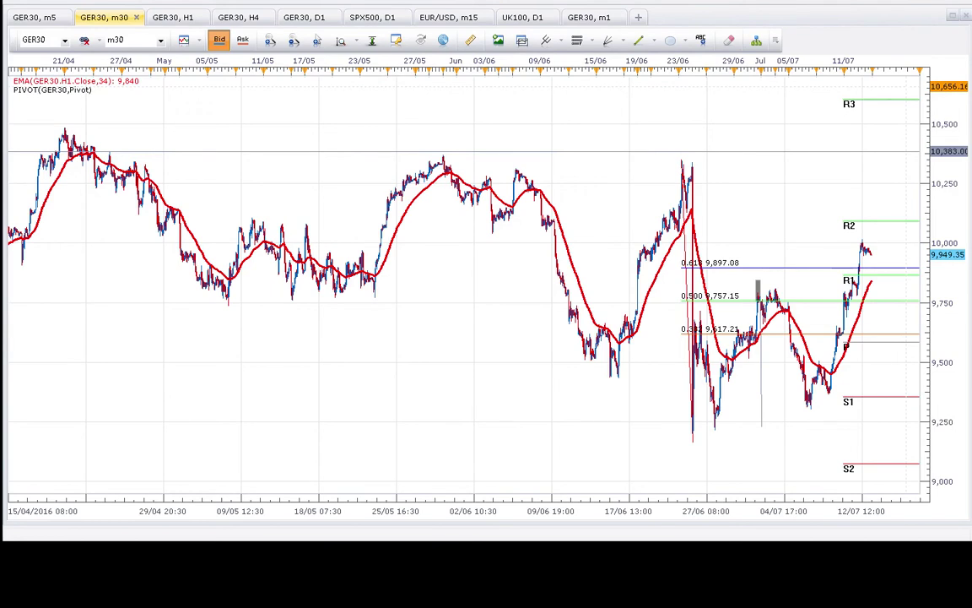
Review the stop-loss modifications logged for the first buy order in the backtest results
mouse_move(448, 380)
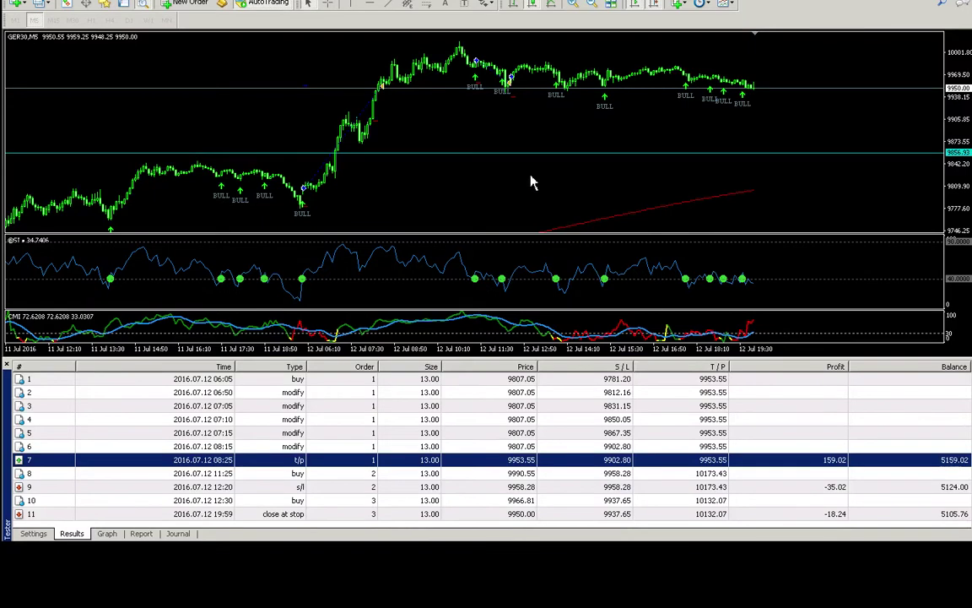
left_click(430, 393)
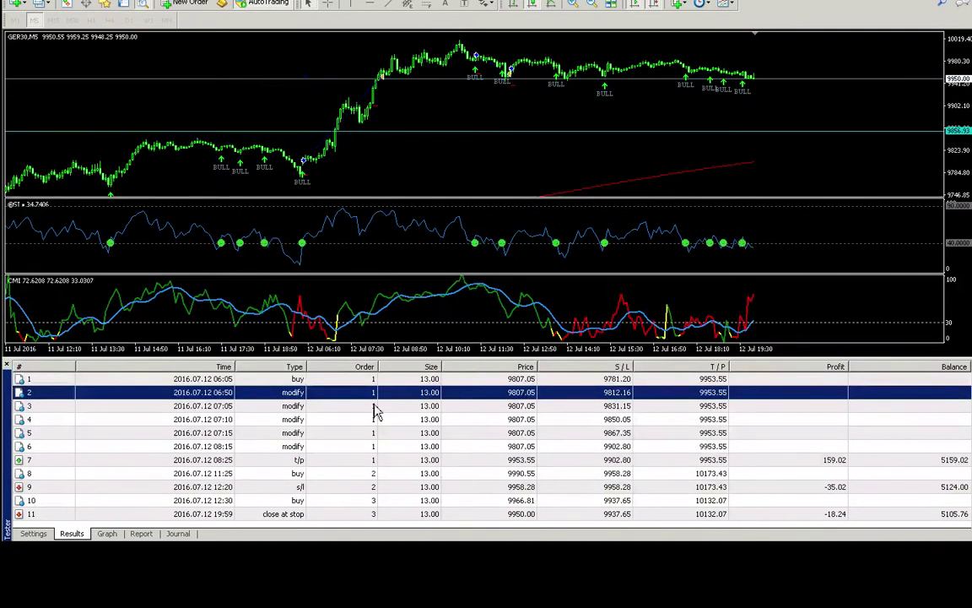
left_click(372, 433)
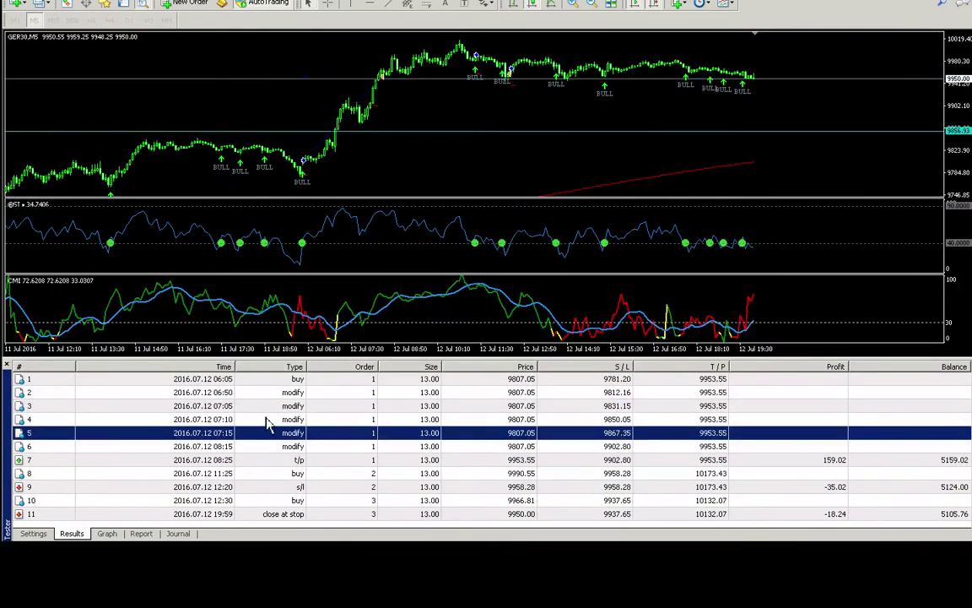
Open the DaxTrader RSI 4 expert's input parameters and examine its RSI and trend filter settings
left_click(33, 533)
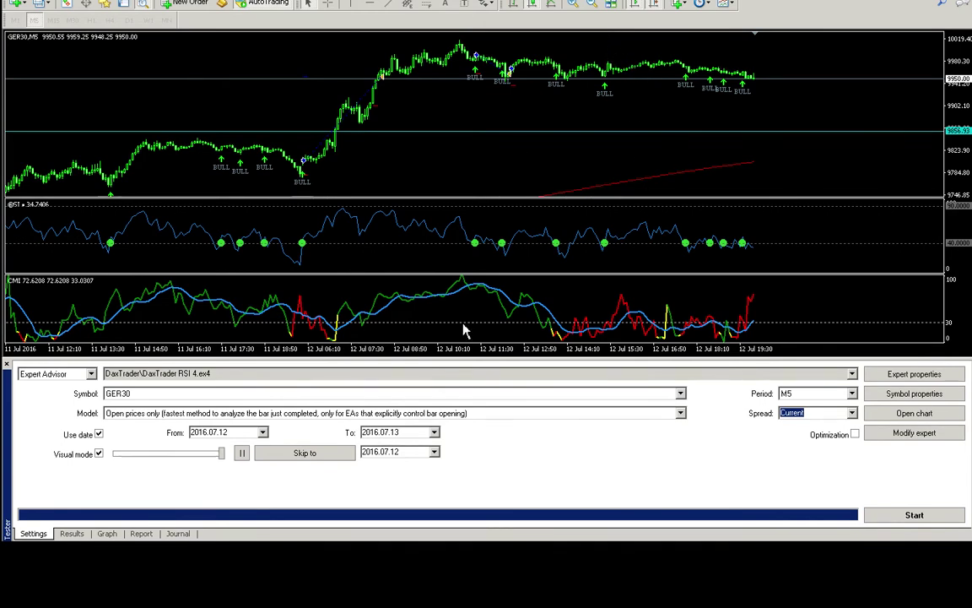
left_click(914, 374)
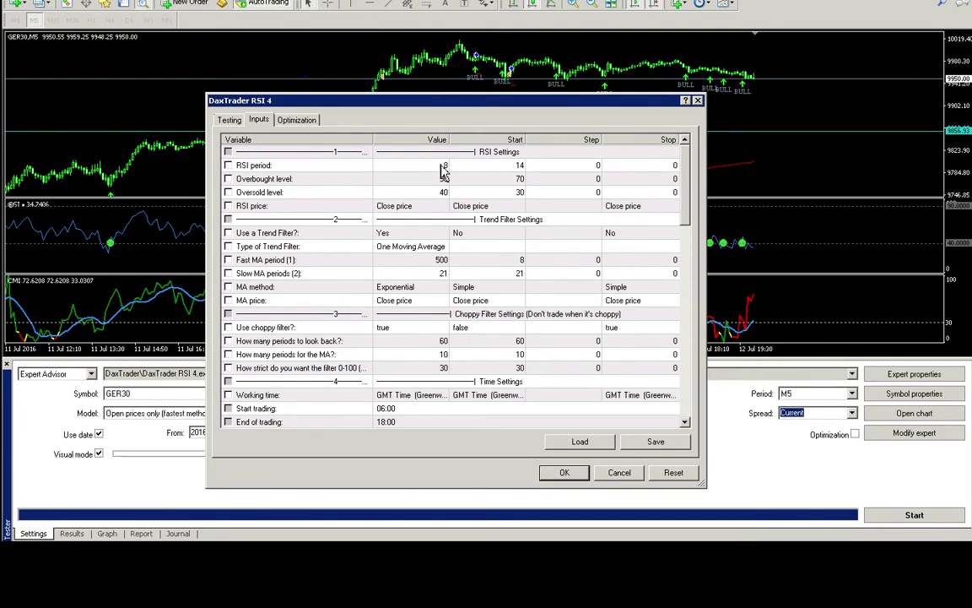
left_click(381, 234)
left_click(427, 264)
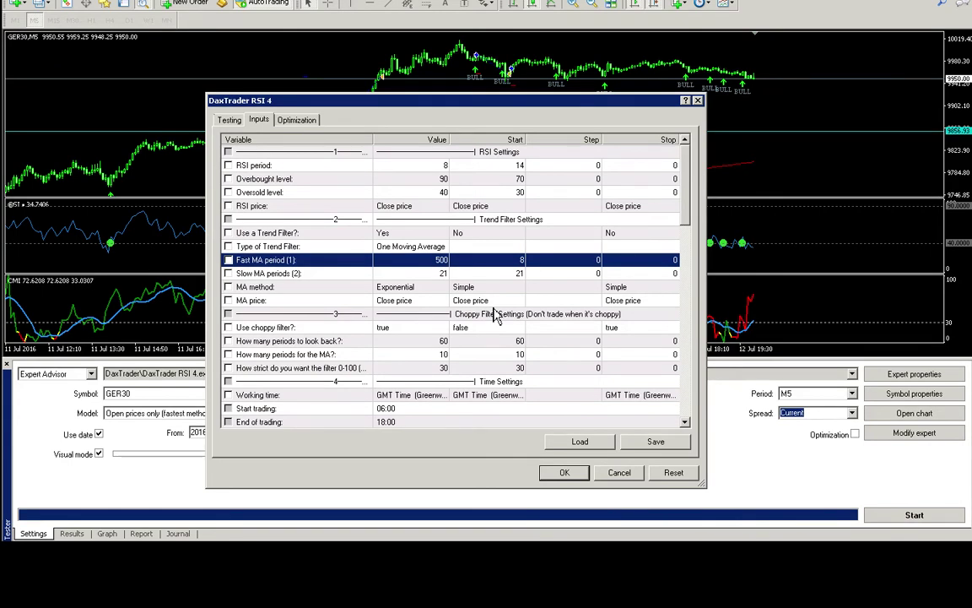
Examine the expert's time settings, including trading hours and closing time, and its manual lot size
left_click(428, 396)
scroll(437, 408, "down", 1)
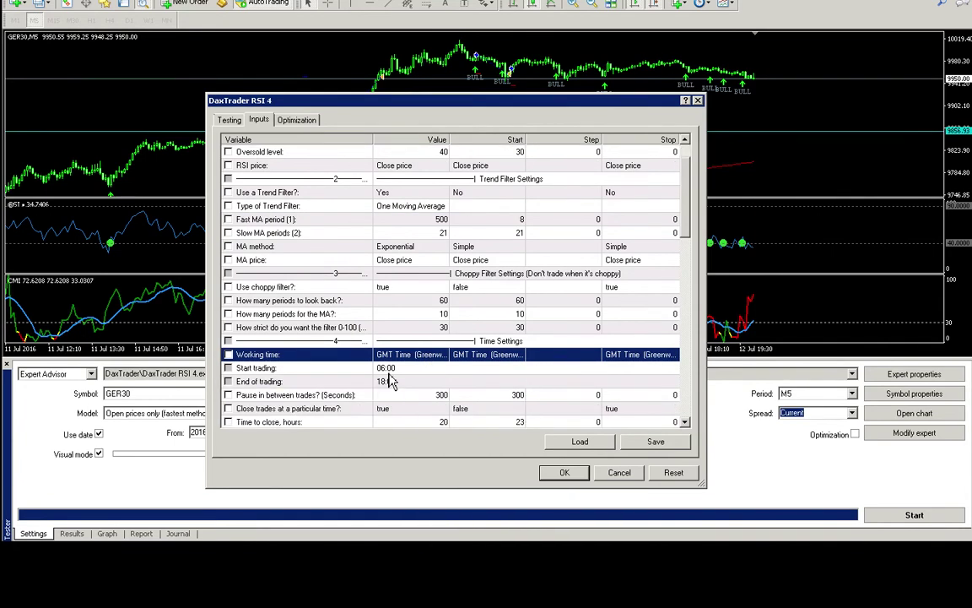
left_click(395, 371)
scroll(402, 384, "down", 1)
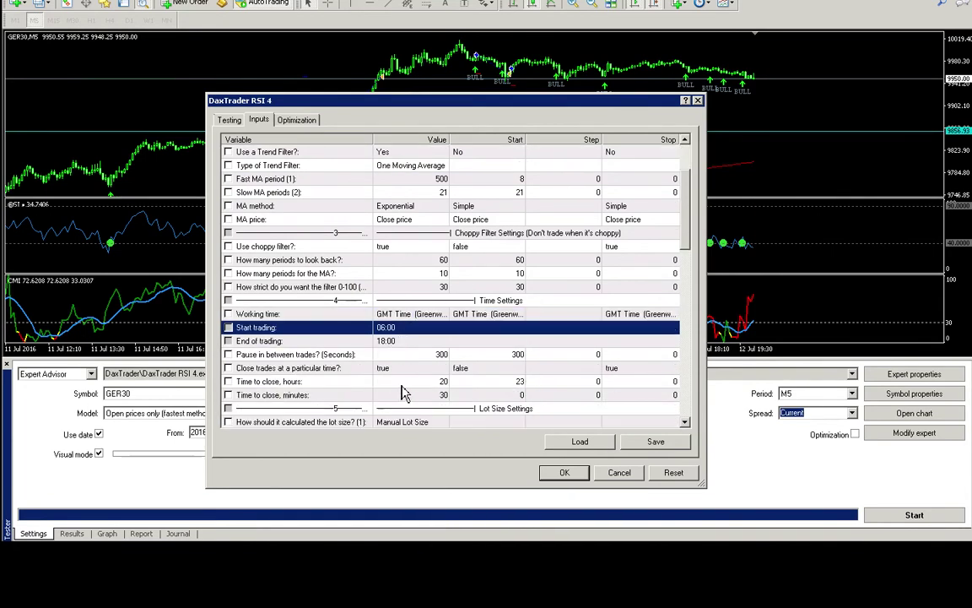
scroll(403, 384, "down", 1)
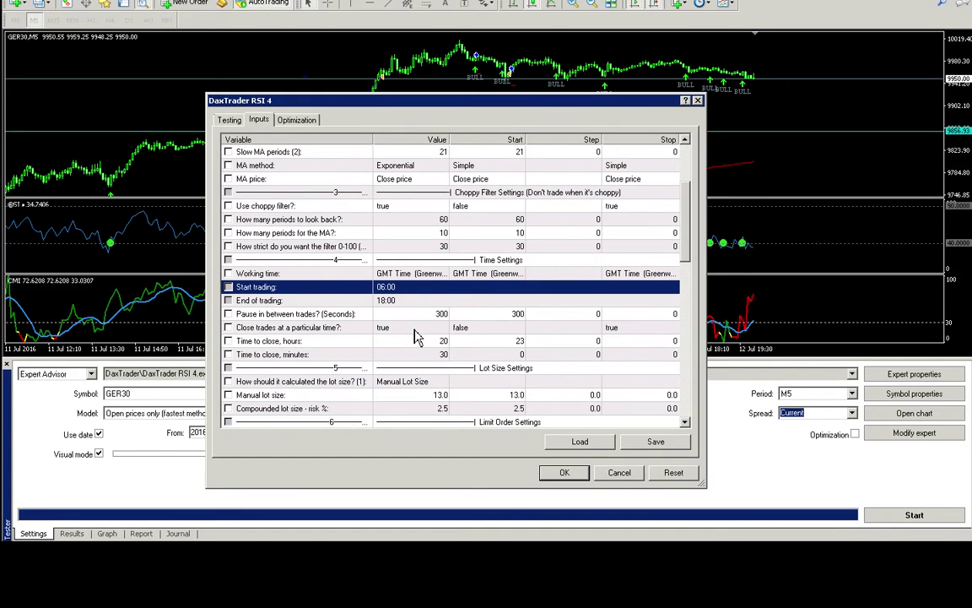
scroll(412, 276, "down", 1)
left_click(453, 357)
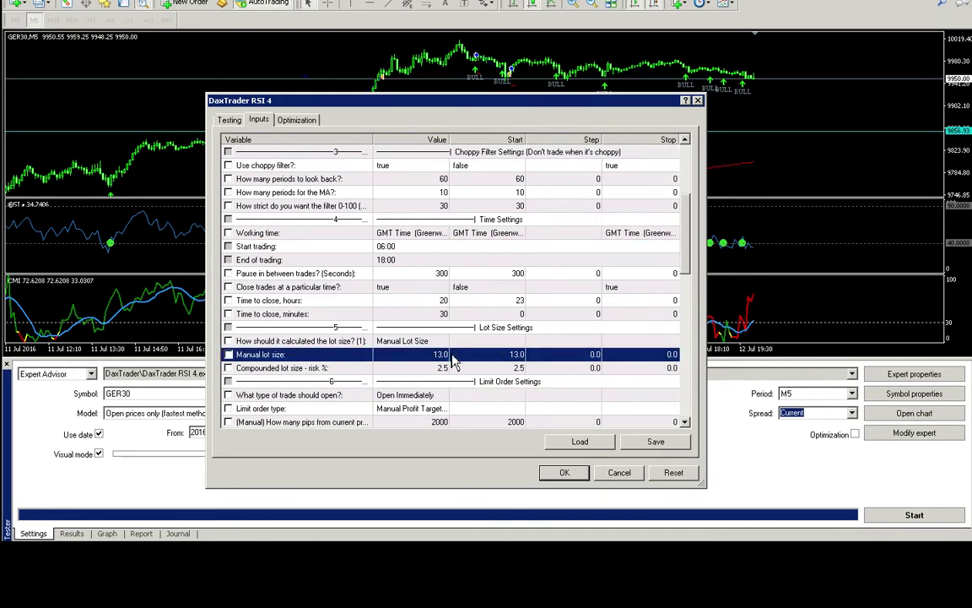
left_click(433, 303)
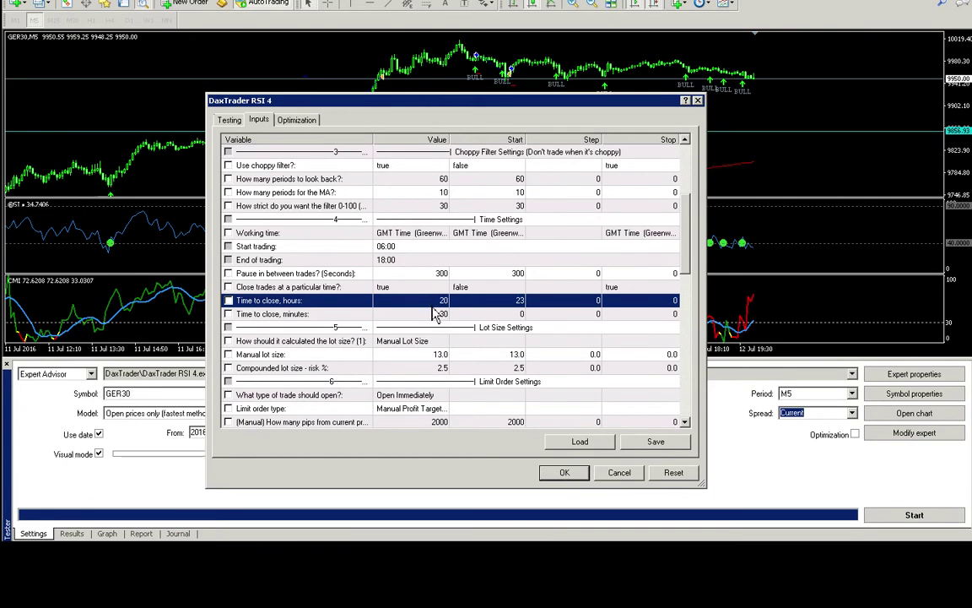
Examine the limit order settings, including the available trade opening types and the time limit for pending orders
left_click(428, 412)
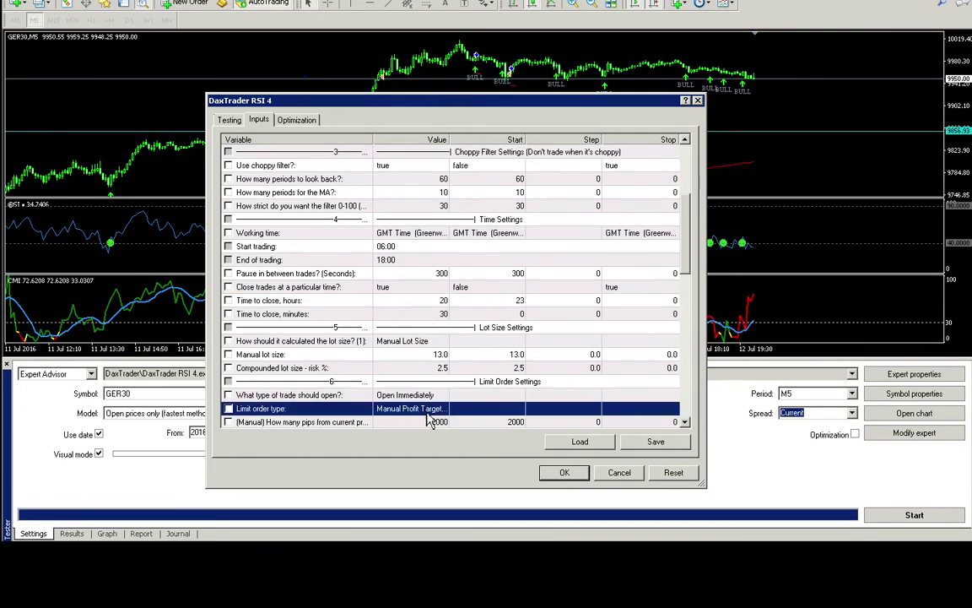
scroll(431, 420, "down", 3)
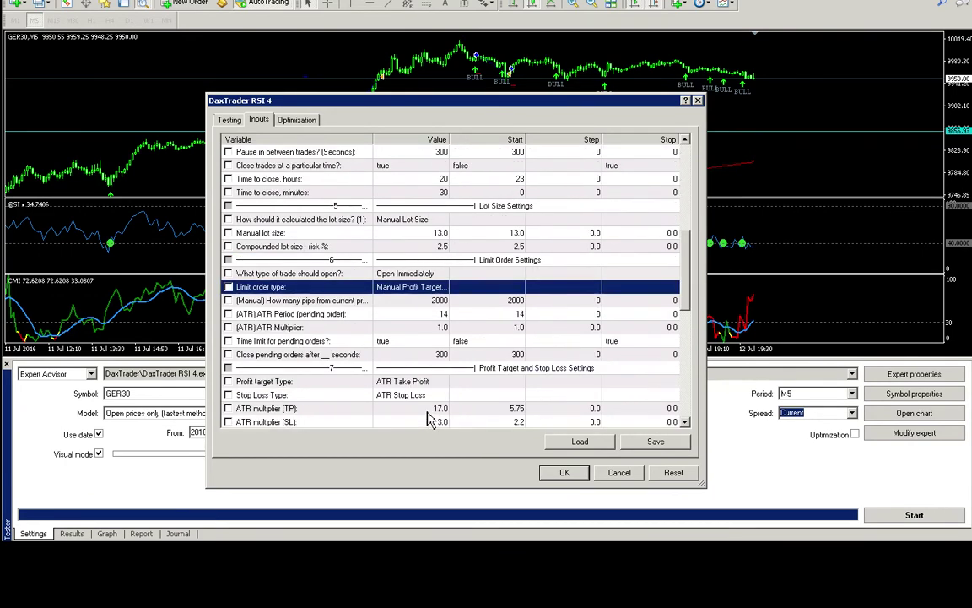
left_click(423, 275)
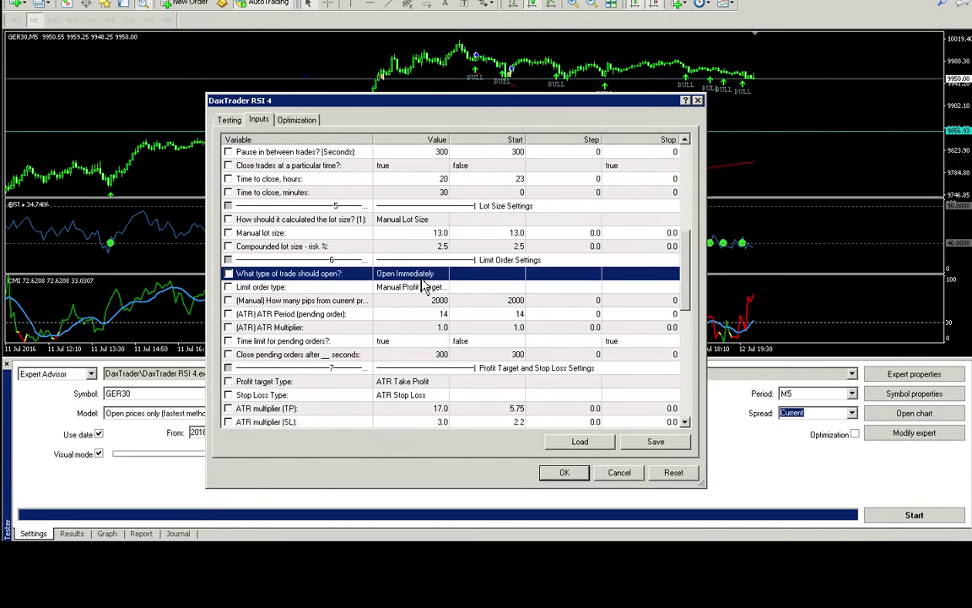
left_click(422, 275)
left_click(422, 275)
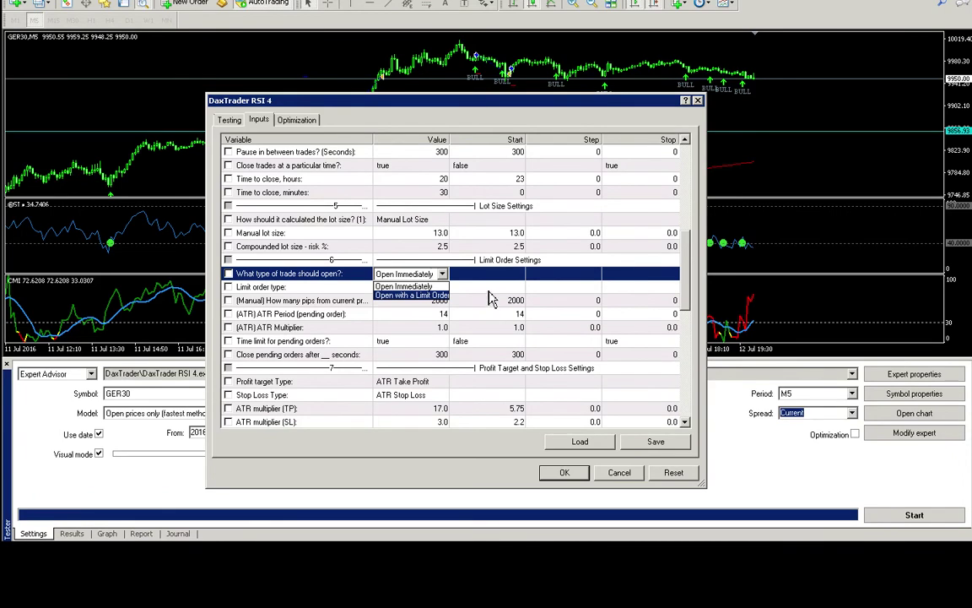
left_click(442, 274)
left_click(415, 328)
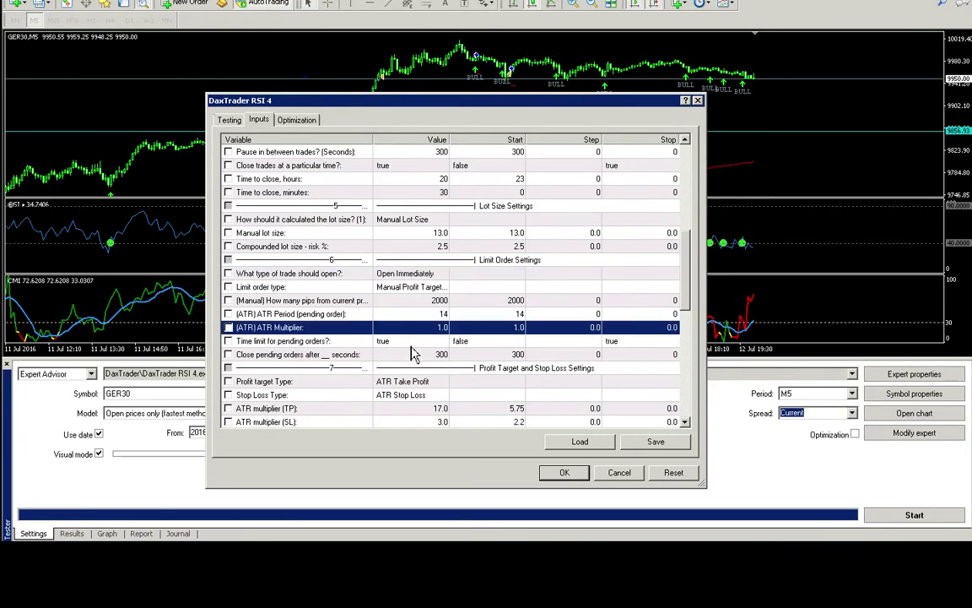
left_click(370, 341)
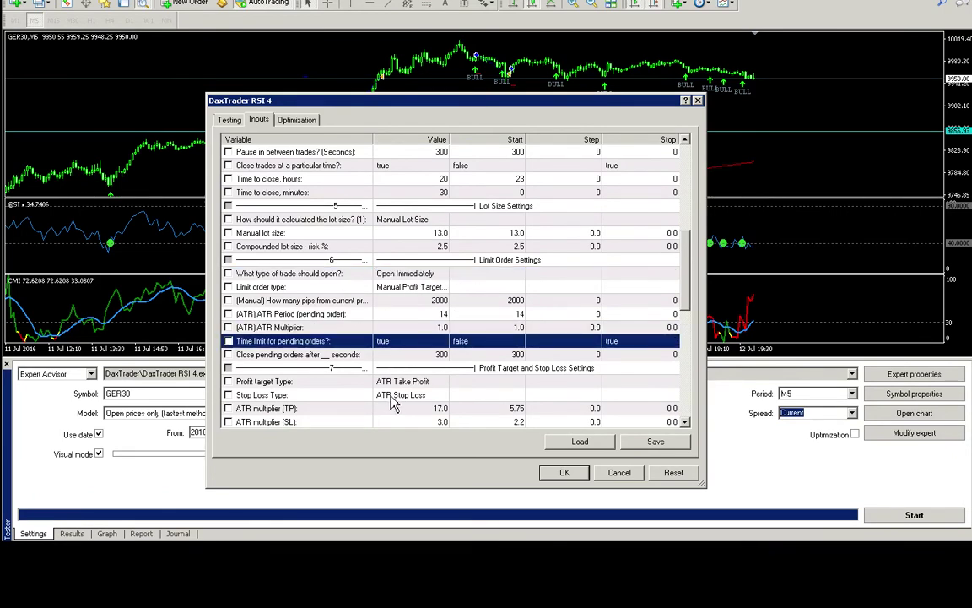
Examine the profit target and stop loss types and their ATR multipliers
left_click(412, 382)
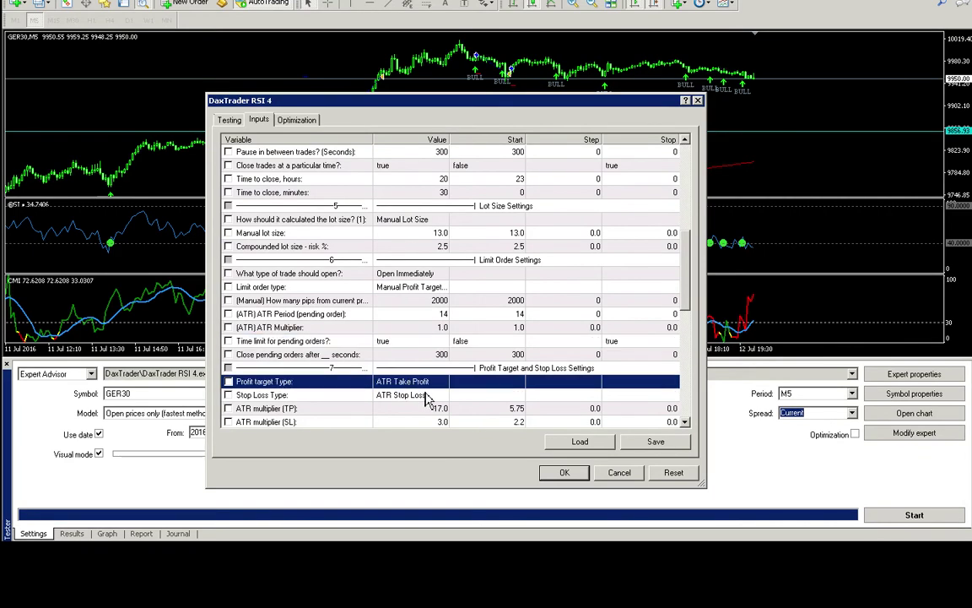
scroll(426, 397, "down", 1)
left_click(391, 355)
left_click(435, 368)
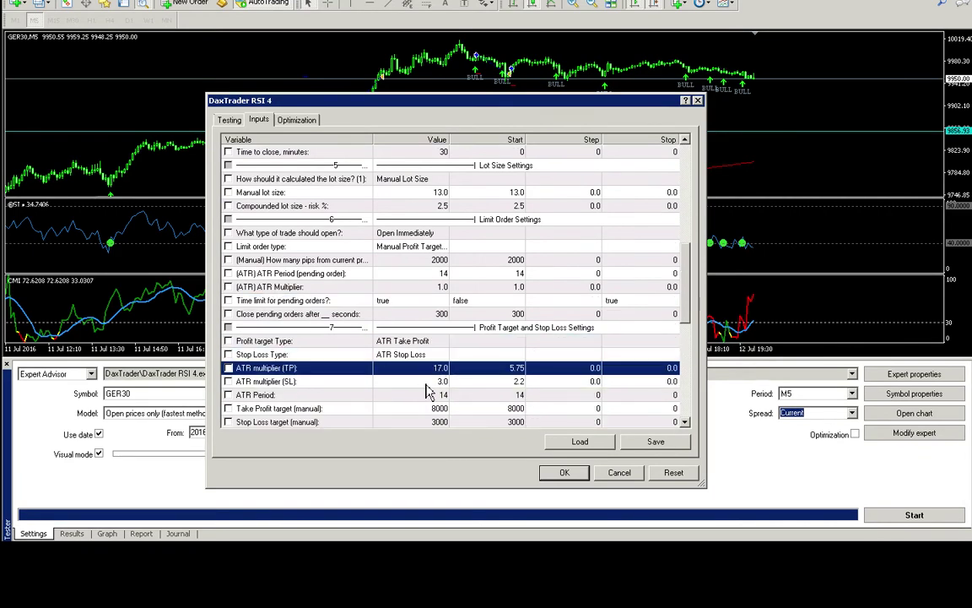
left_click(436, 384)
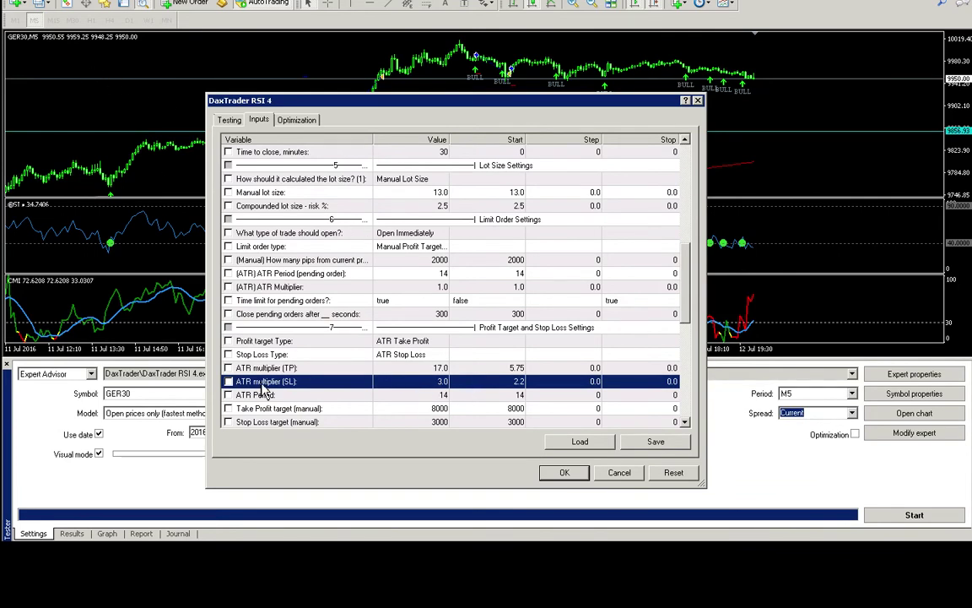
left_click(228, 381)
Examine the trailing stop and general settings, then close the expert's parameters
scroll(308, 367, "down", 1)
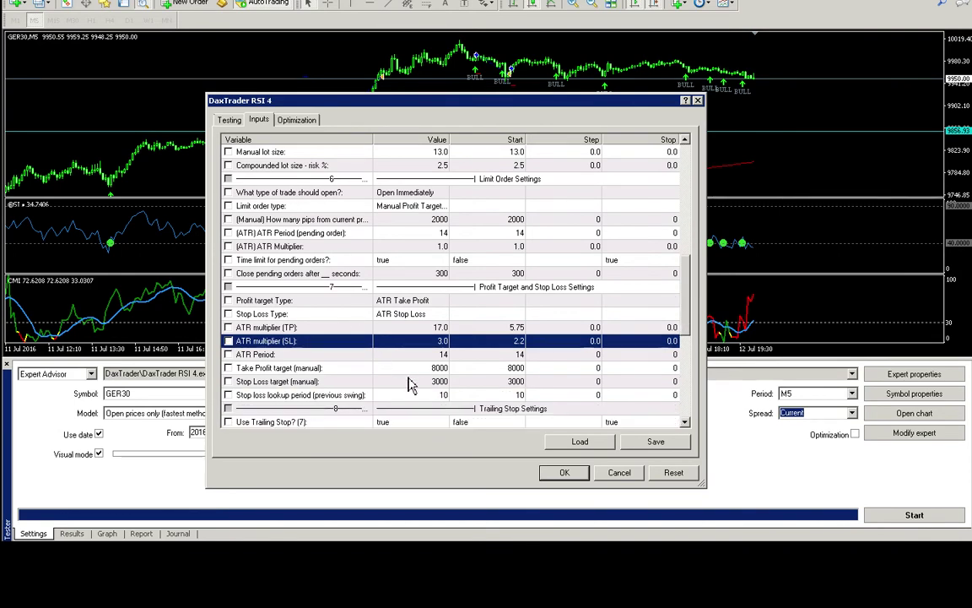
scroll(311, 365, "down", 2)
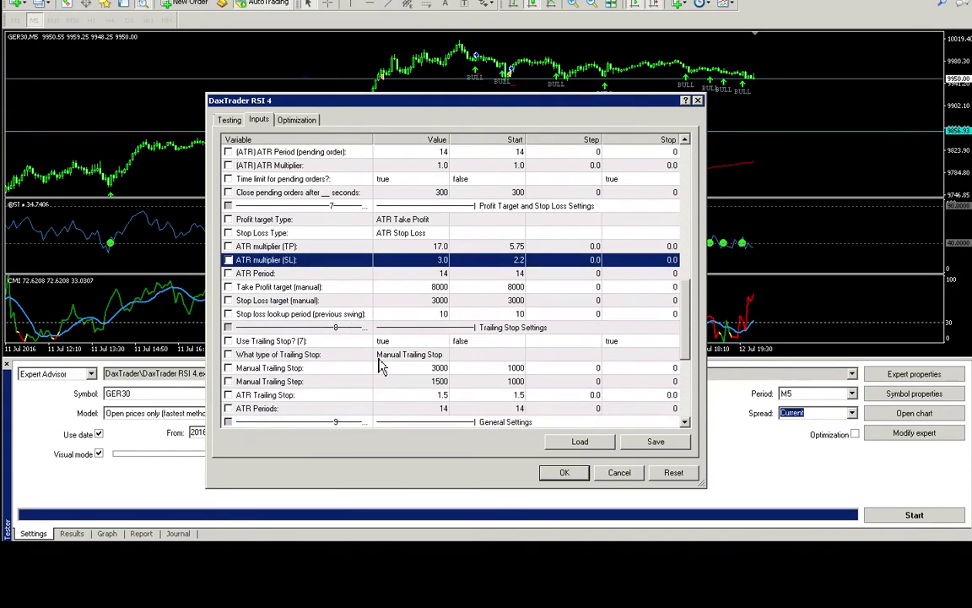
left_click(446, 381)
scroll(450, 387, "down", 2)
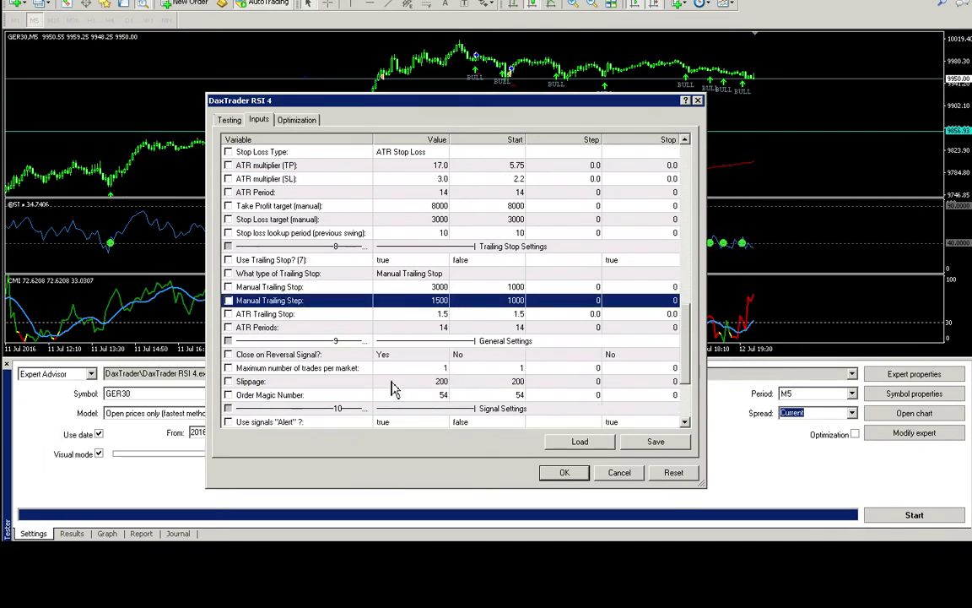
scroll(431, 388, "down", 1)
left_click(567, 476)
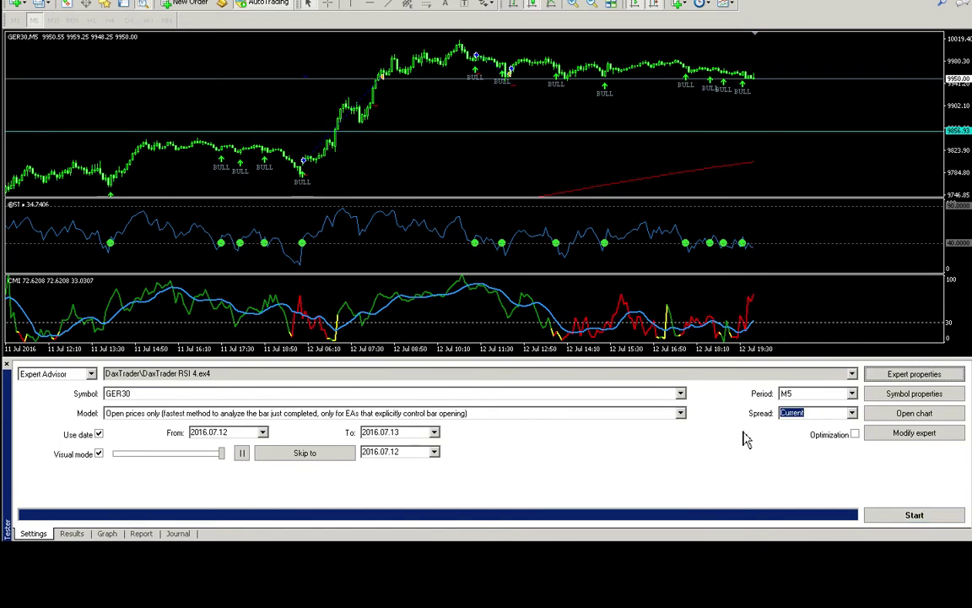
Run the visual backtest at a reduced playback speed and pause it just after the first buy order opens
left_click_drag(186, 468, 159, 461)
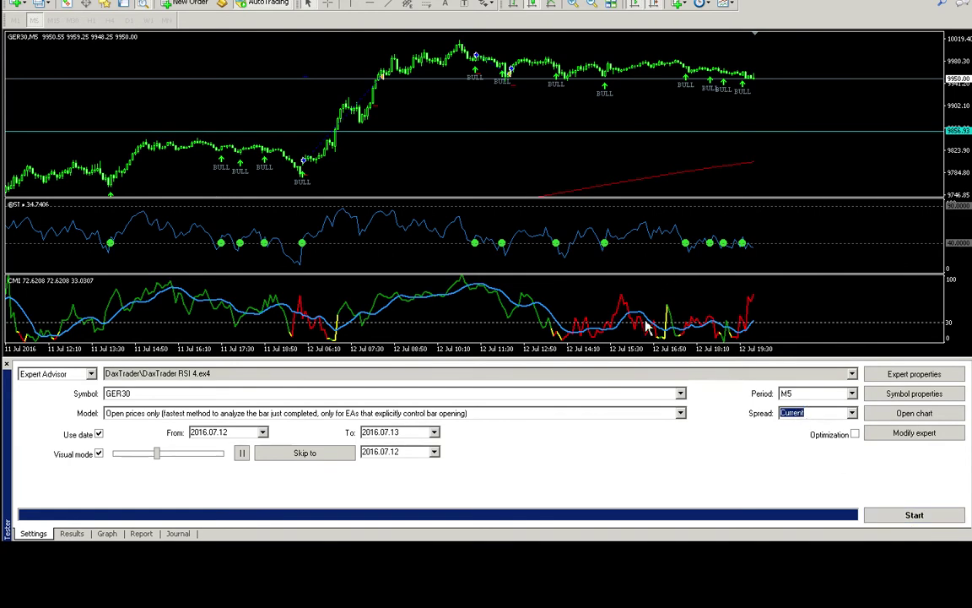
left_click(916, 514)
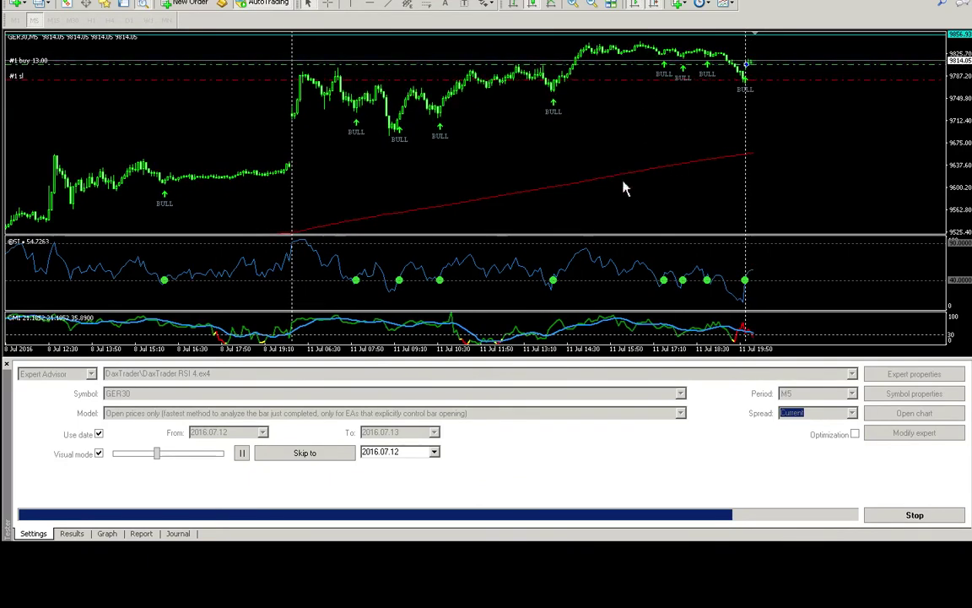
left_click(243, 456)
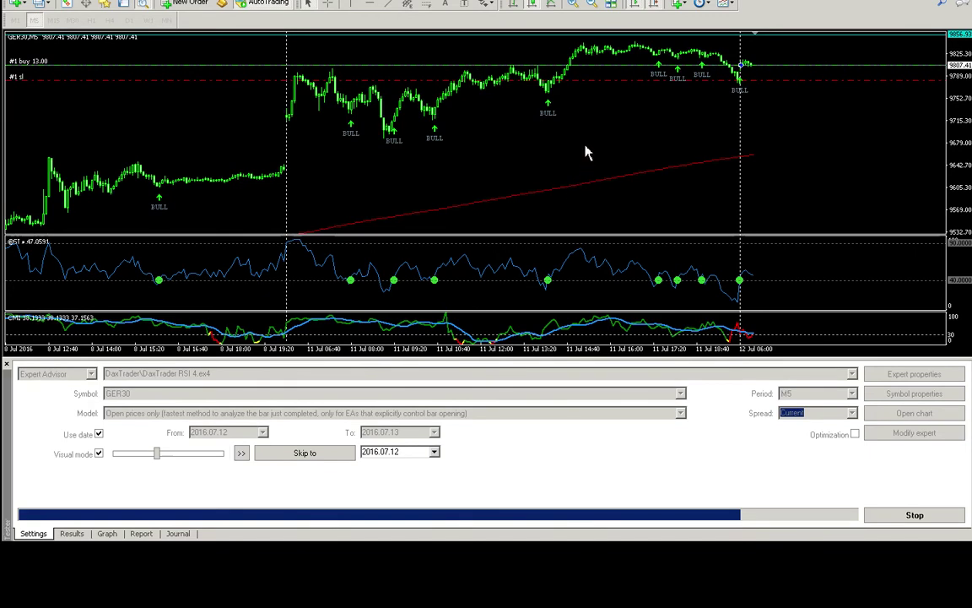
Draw a rising trendline from the 8 July low to the latest lows and a parallel line above the price highs
scroll(589, 152, "left", 10)
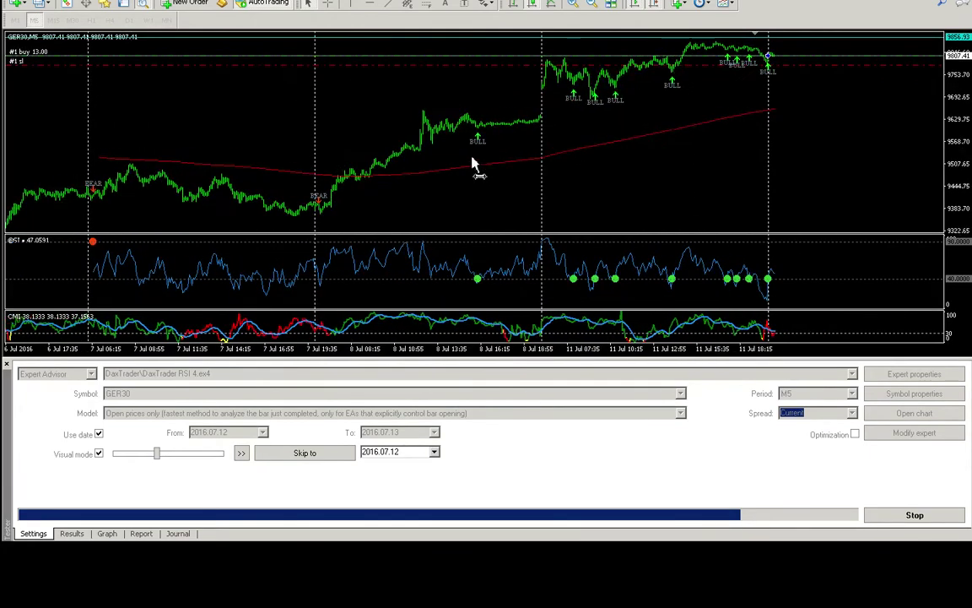
left_click_drag(473, 165, 460, 164)
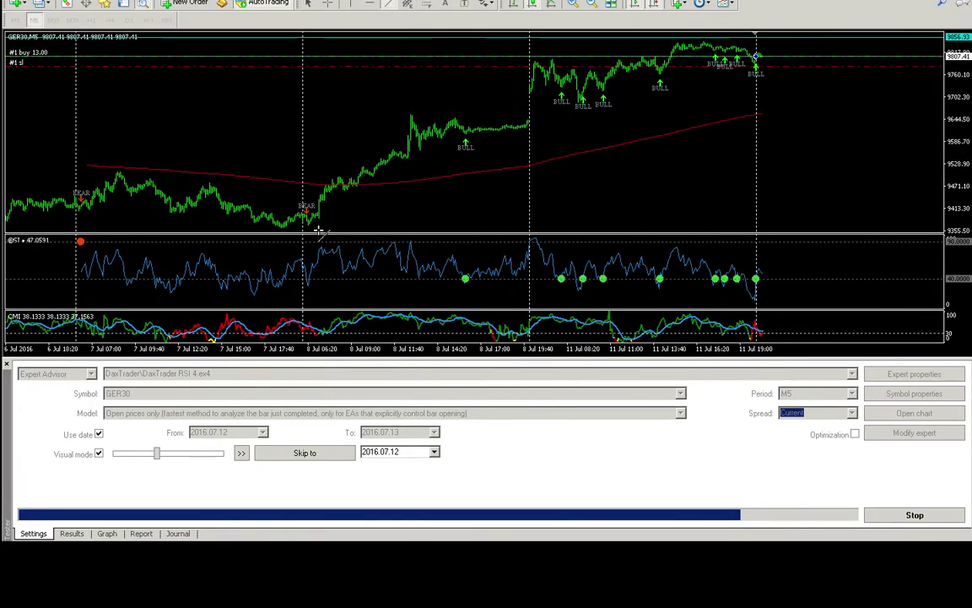
left_click_drag(313, 226, 804, 60)
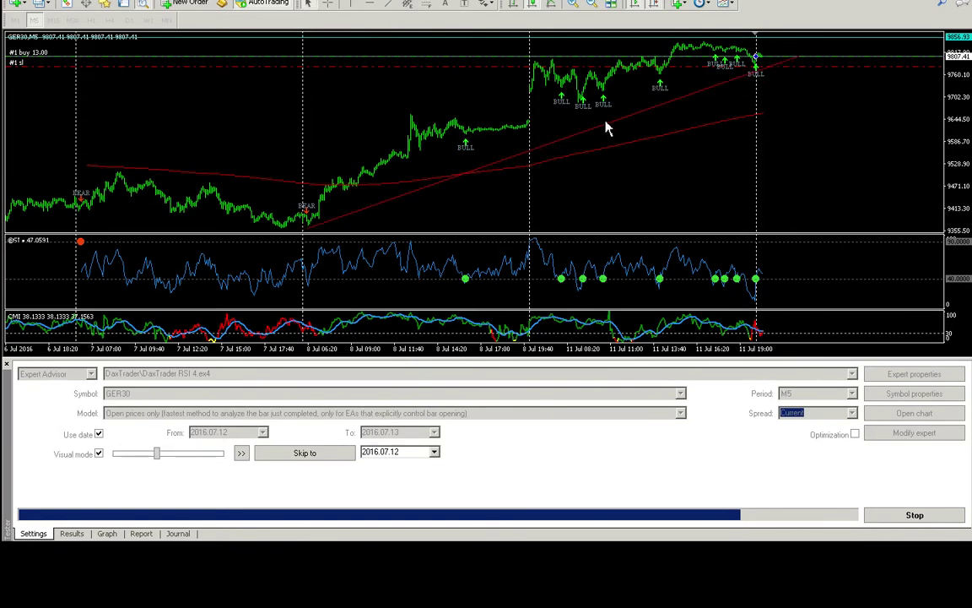
left_click_drag(555, 142, 478, 103)
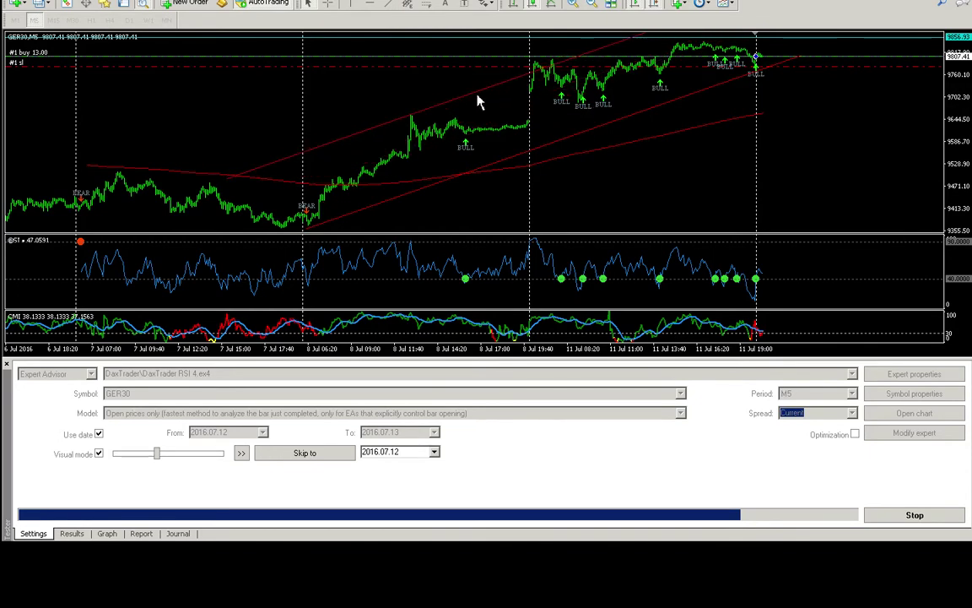
Place a horizontal support line at about 9752 on the price chart, just below the open trade's stop loss
left_click(371, 4)
left_click(785, 87)
left_click_drag(784, 82, 789, 76)
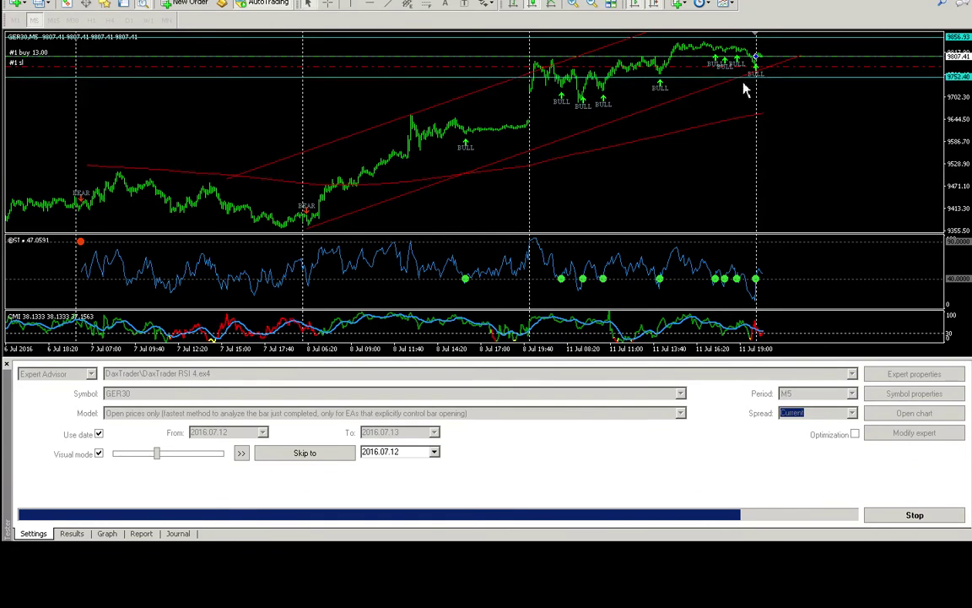
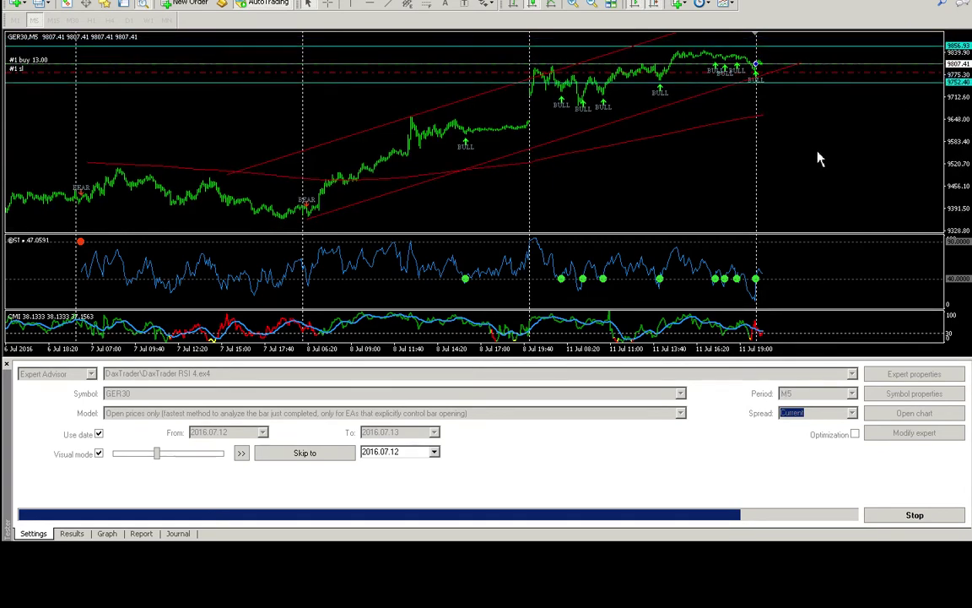
key("plus")
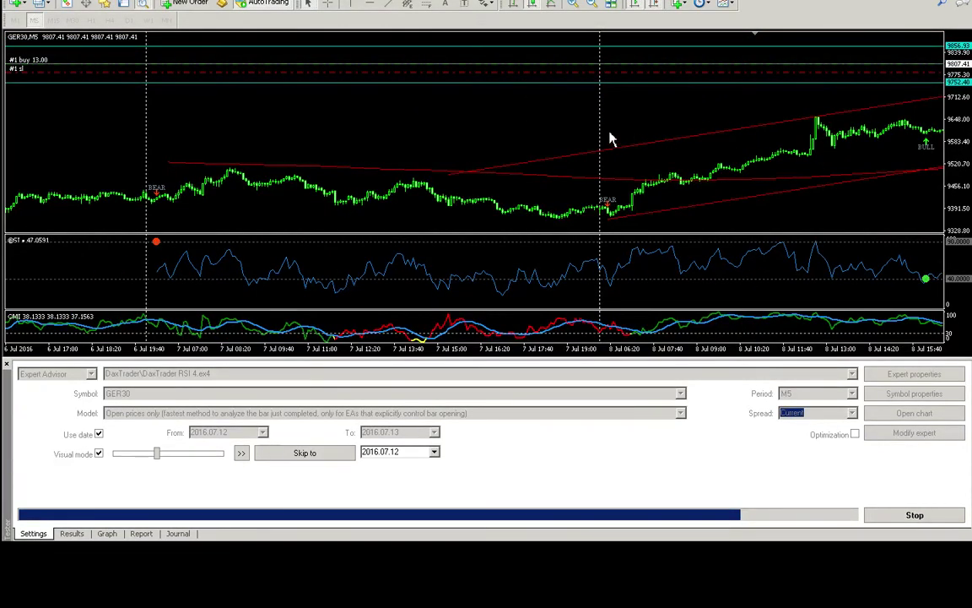
scroll(658, 145, "left", 3)
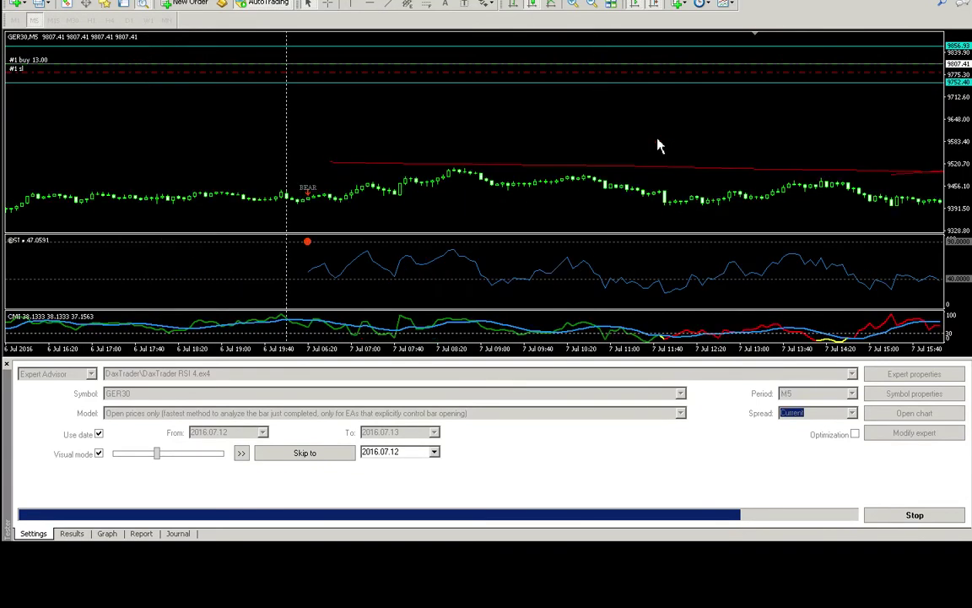
Resume the visual backtest from the latest bars and enlarge the price panel and its vertical scale
left_click(655, 6)
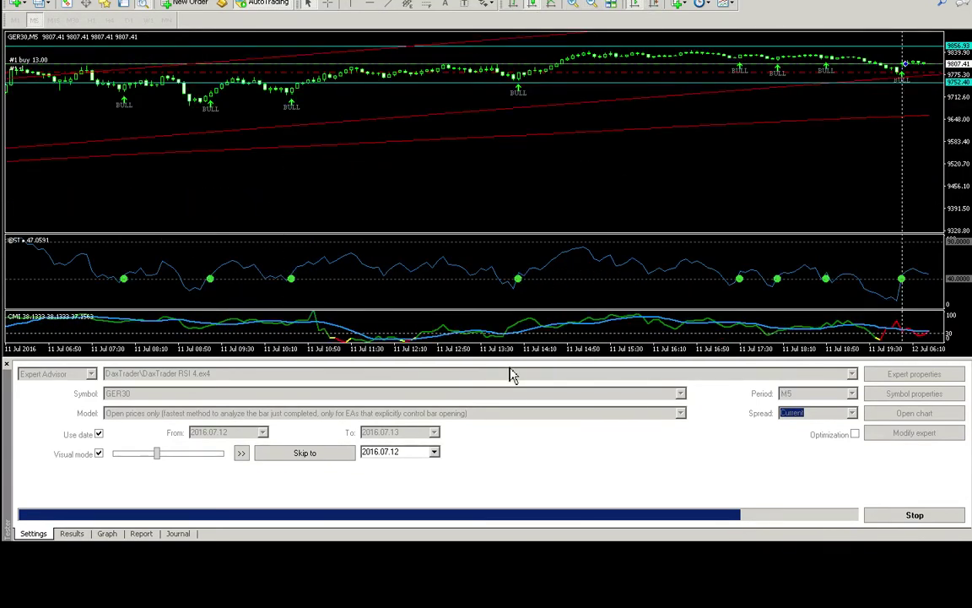
left_click(242, 456)
key("ctrl+r")
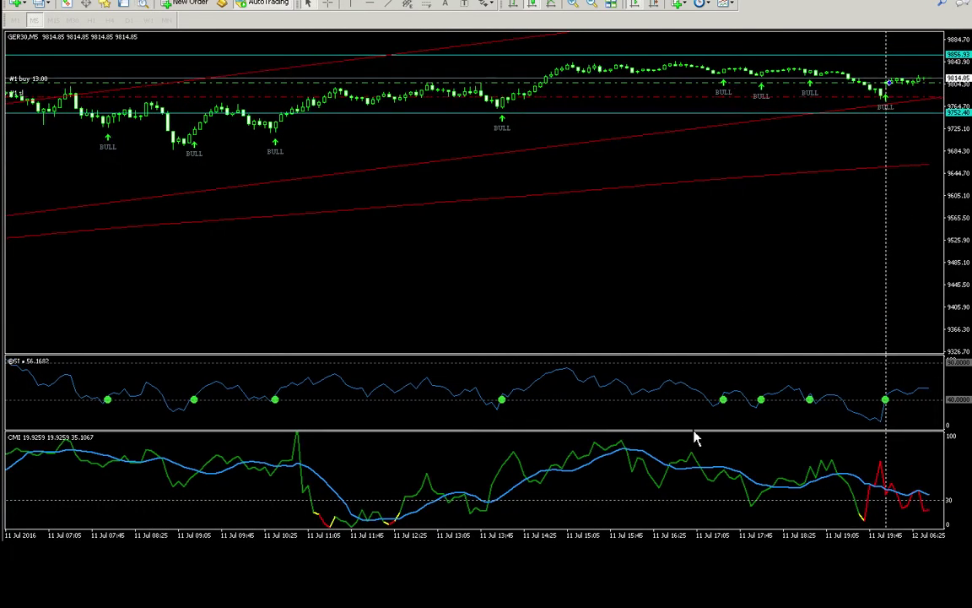
left_click_drag(692, 445, 685, 508)
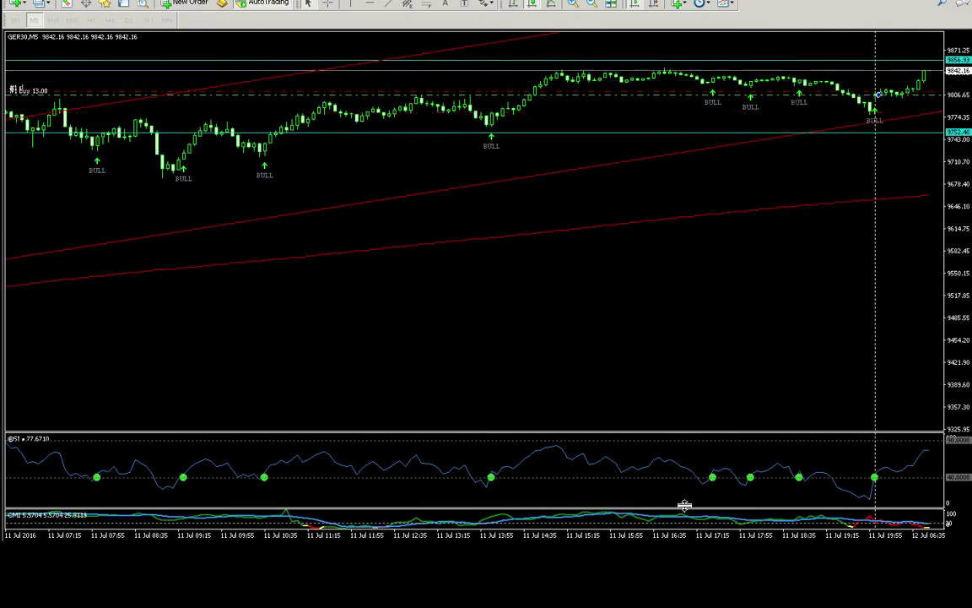
left_click_drag(954, 196, 962, 178)
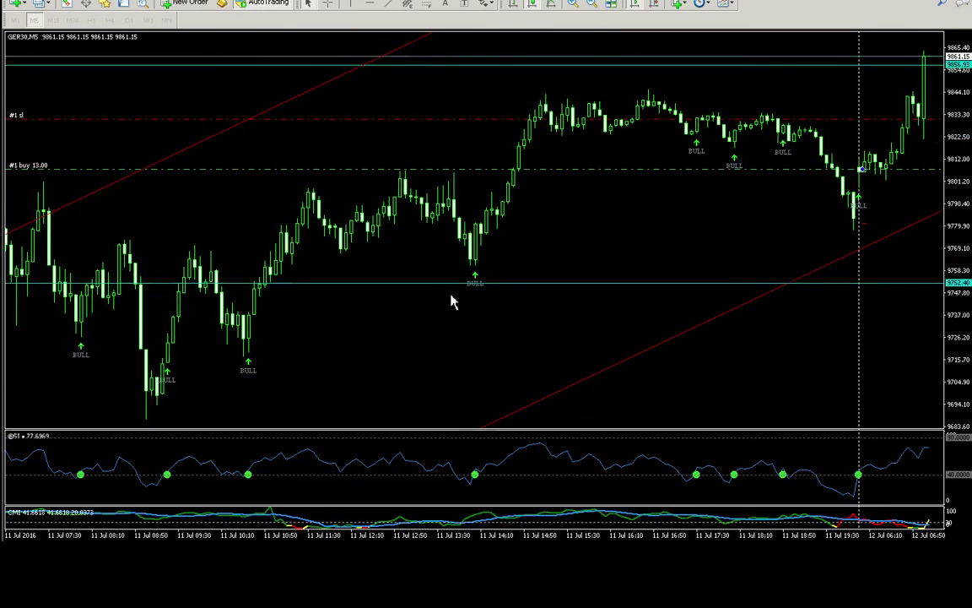
Pause the replay to add blank space after the latest bar, and resume it until the first buy order closes
key("ctrl+r")
left_click(242, 453)
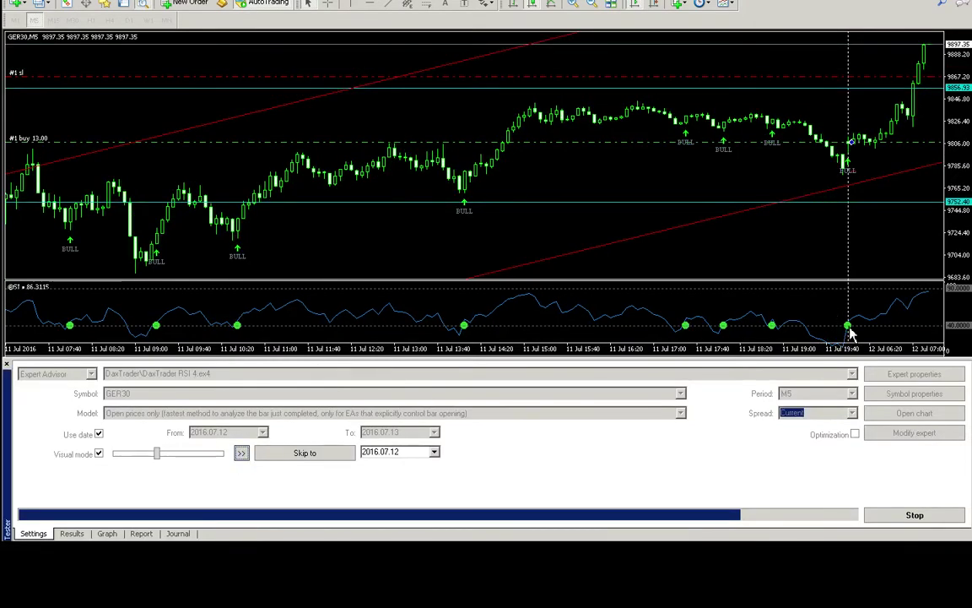
mouse_move(851, 335)
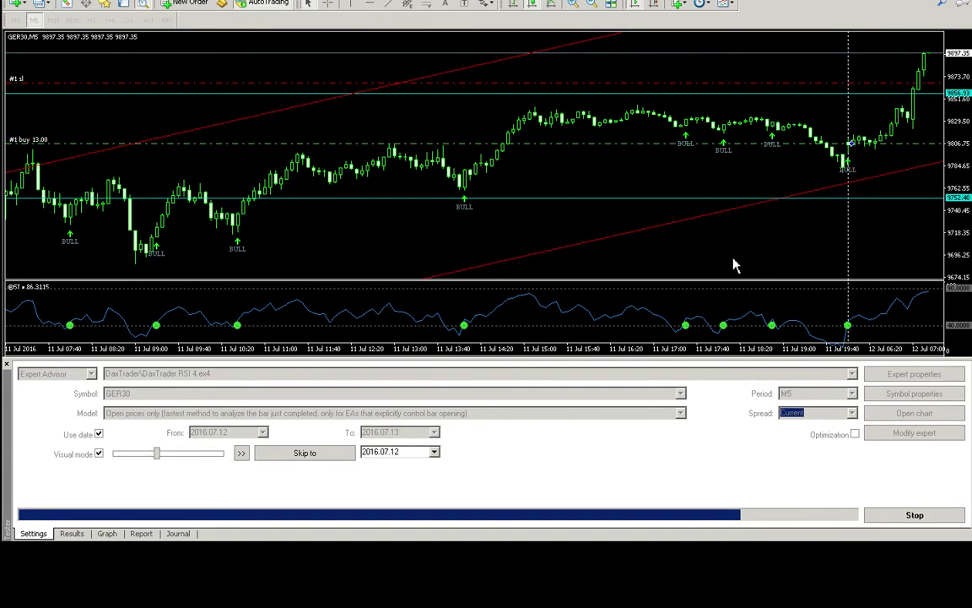
left_click(654, 5)
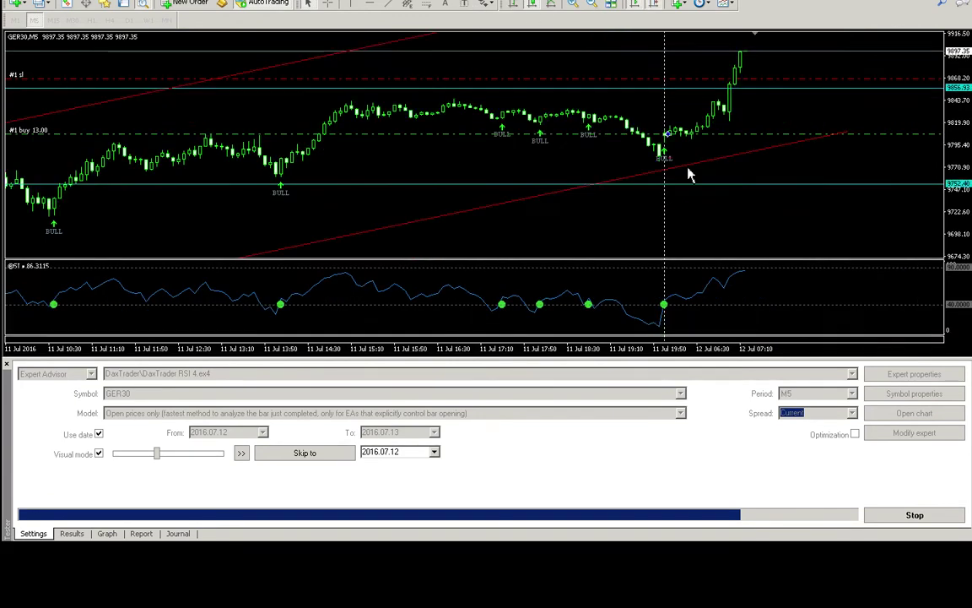
left_click(241, 456)
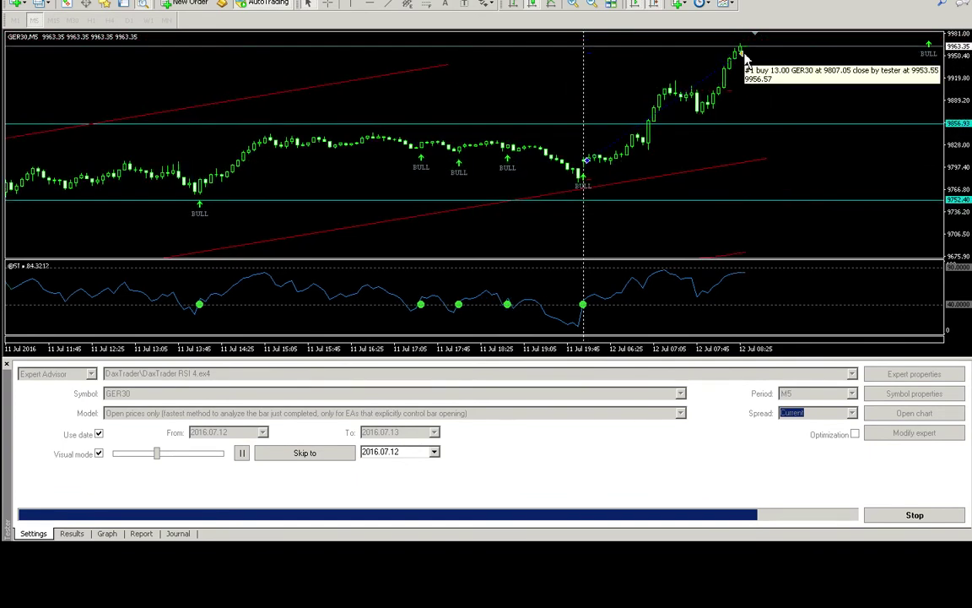
left_click(242, 452)
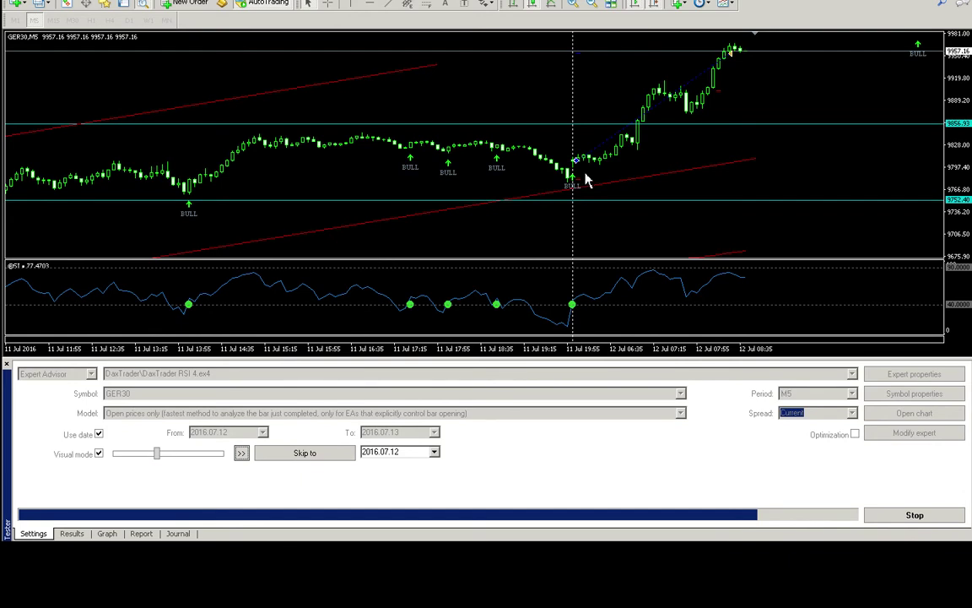
Review the first trade's entry, stop-loss modifications and take-profit close in the tester results
left_click(74, 533)
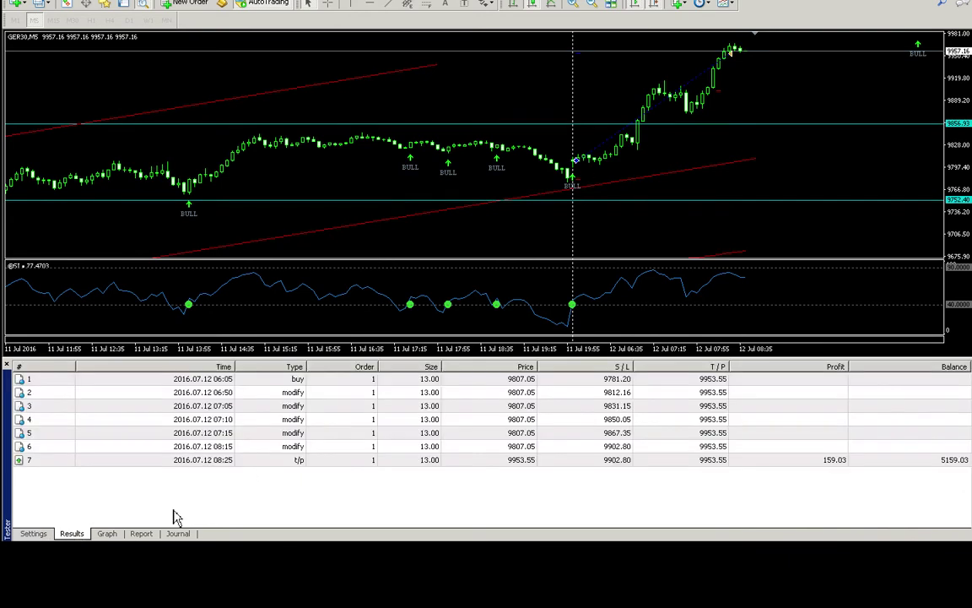
left_click(312, 384)
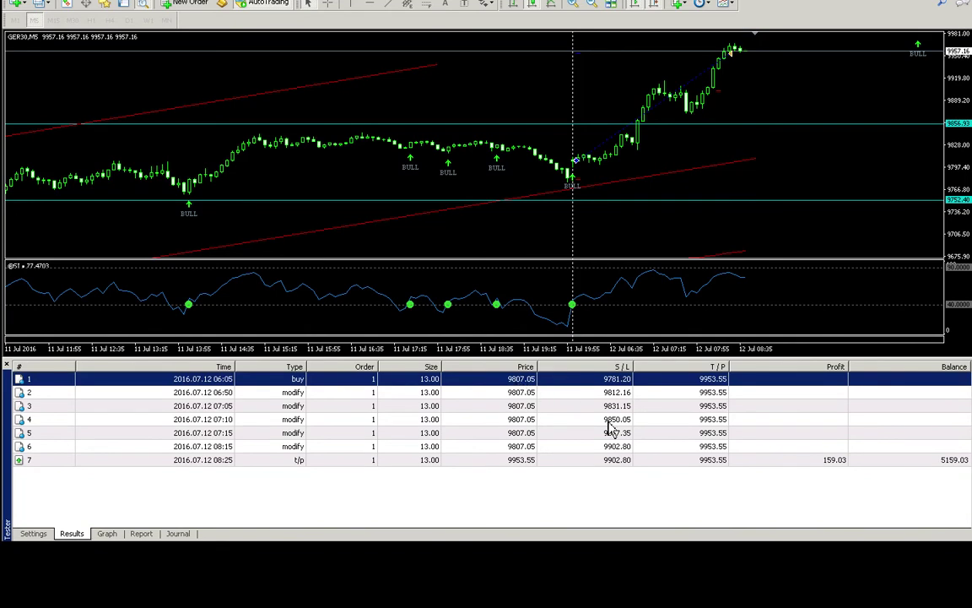
left_click(808, 463)
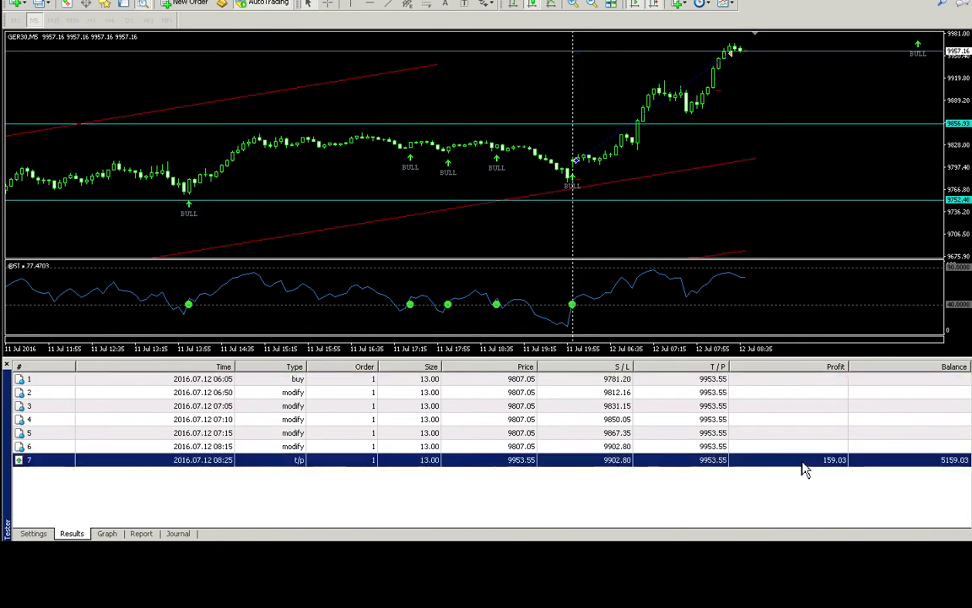
left_click(711, 478)
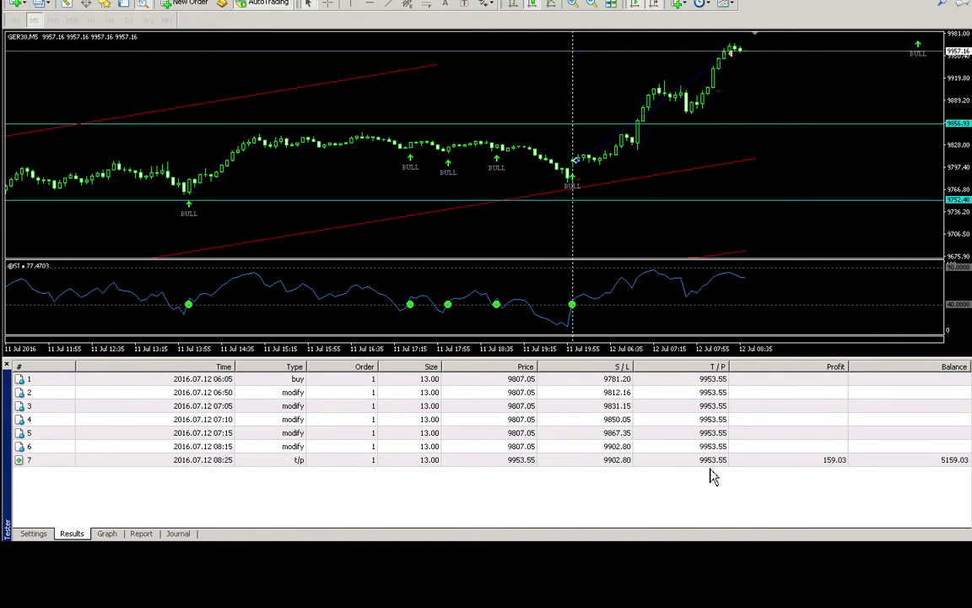
left_click(716, 448)
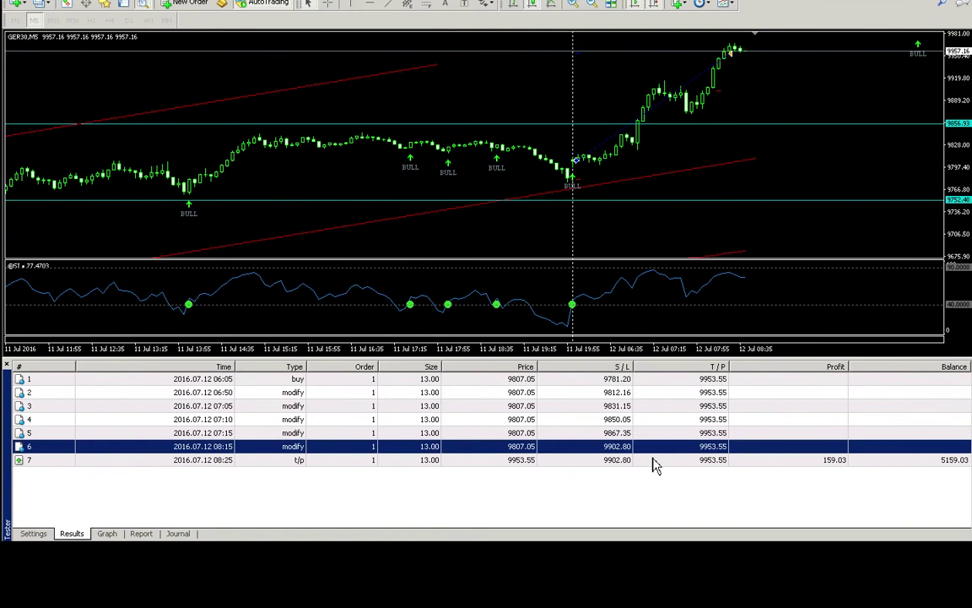
left_click(718, 463)
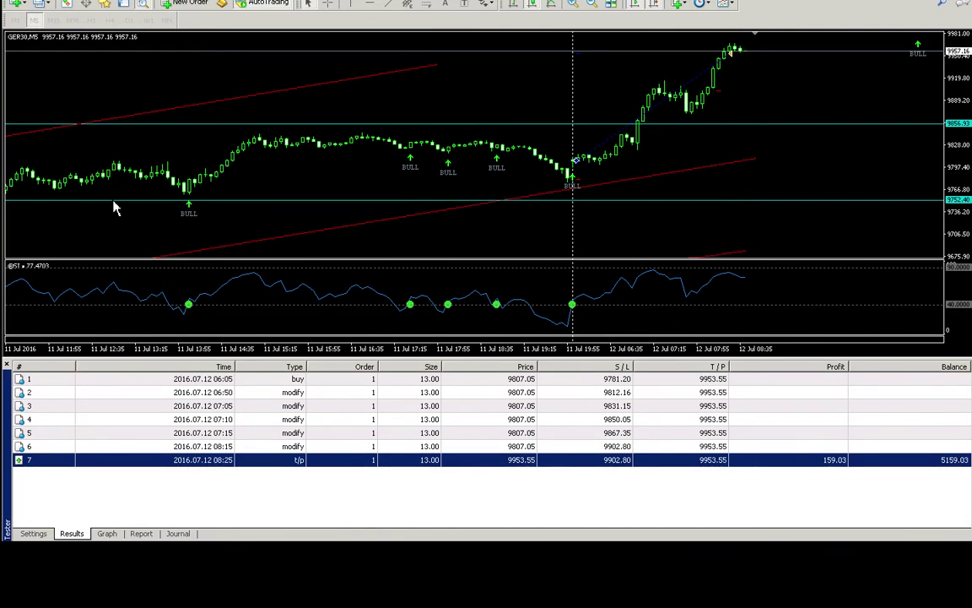
left_click(156, 112)
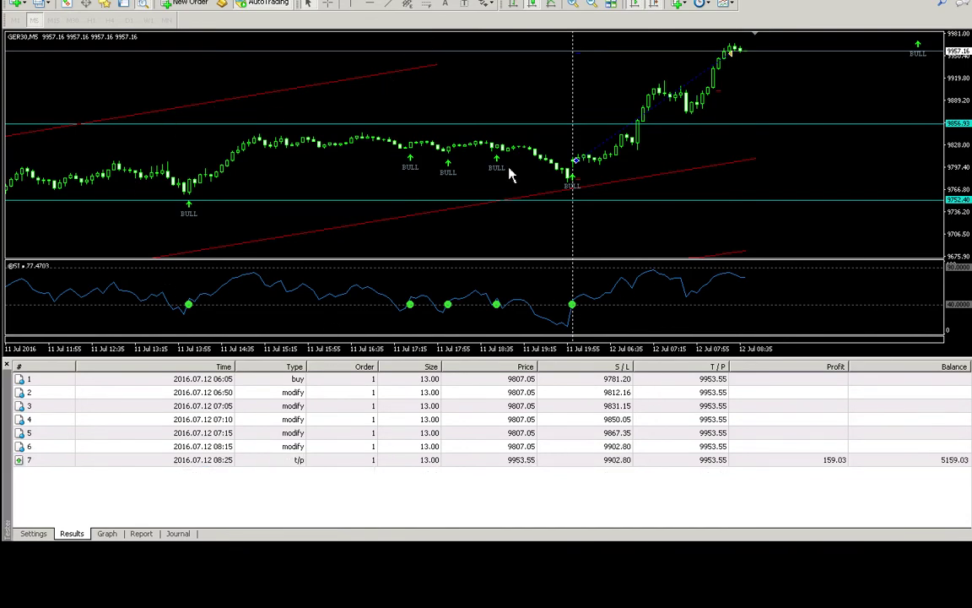
Continue the backtest at a slightly higher playback speed and pause it just after the second buy order opens
left_click(35, 534)
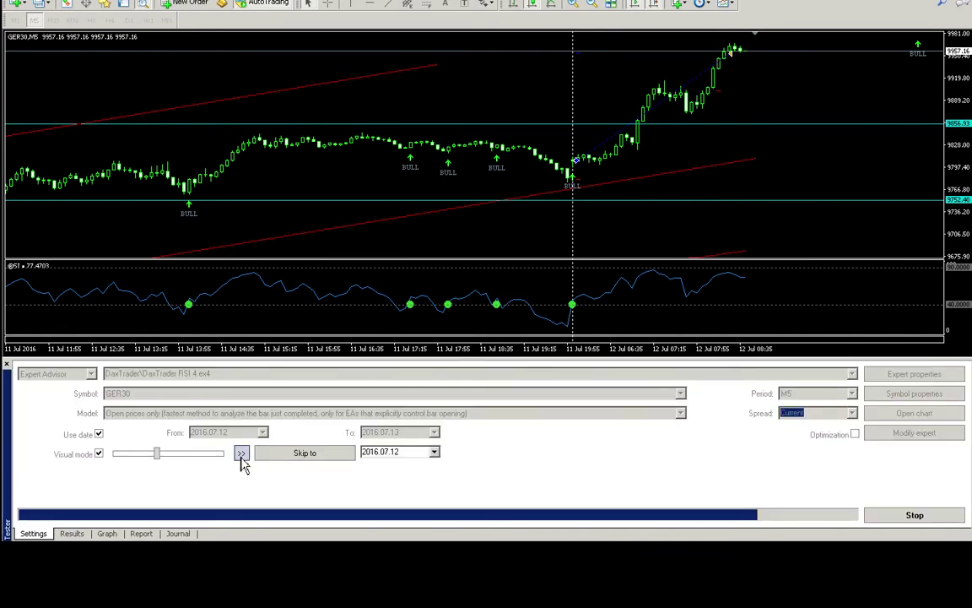
left_click(241, 452)
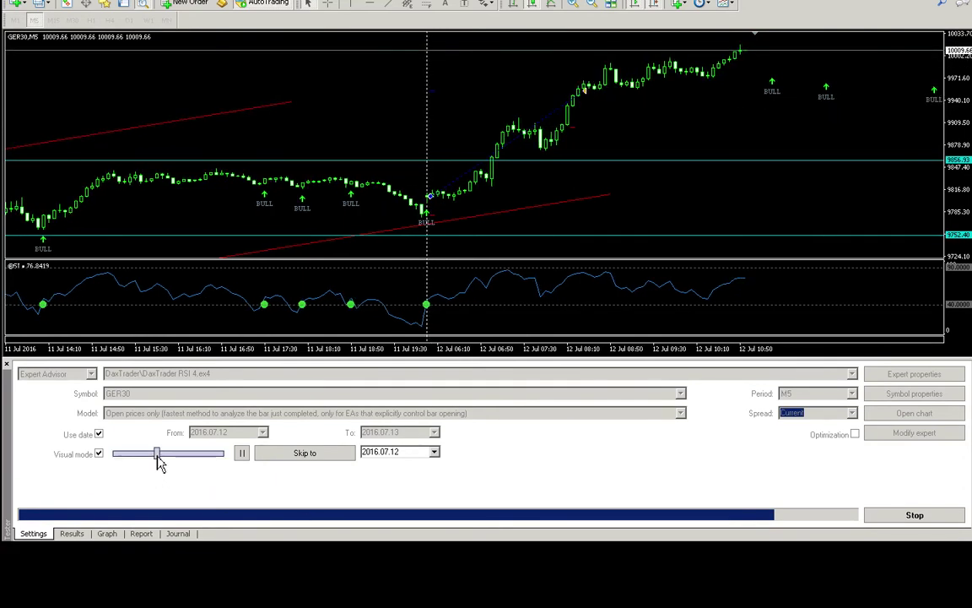
left_click_drag(157, 453, 163, 453)
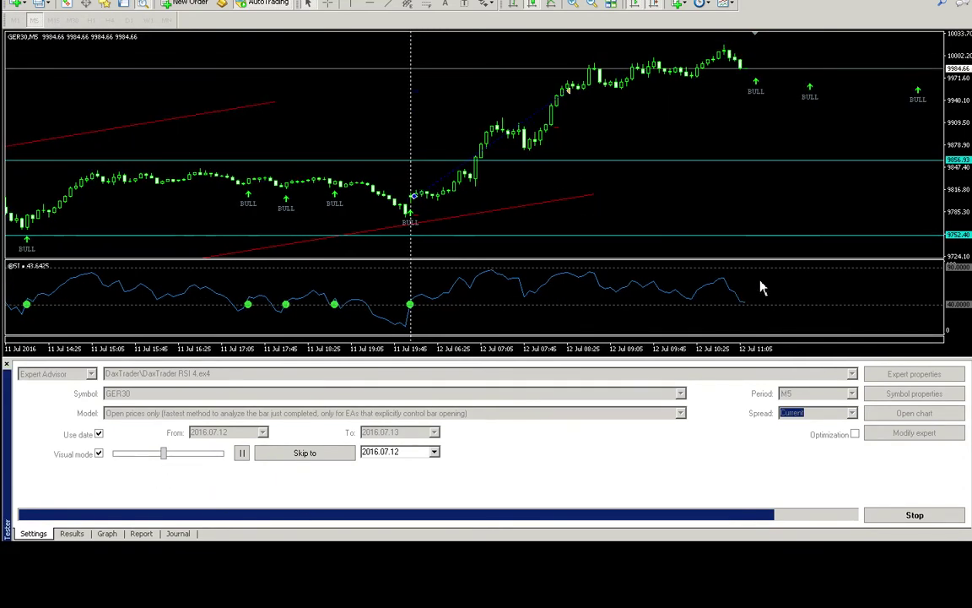
left_click(242, 455)
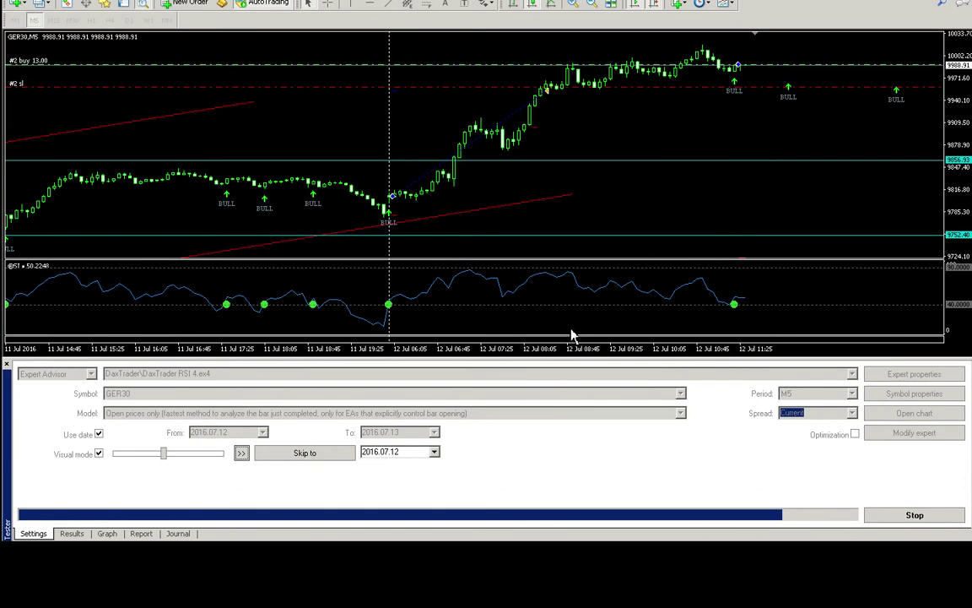
Examine the RSI and CMI indicators at the second buy signal in the enlarged chart
left_click(721, 189)
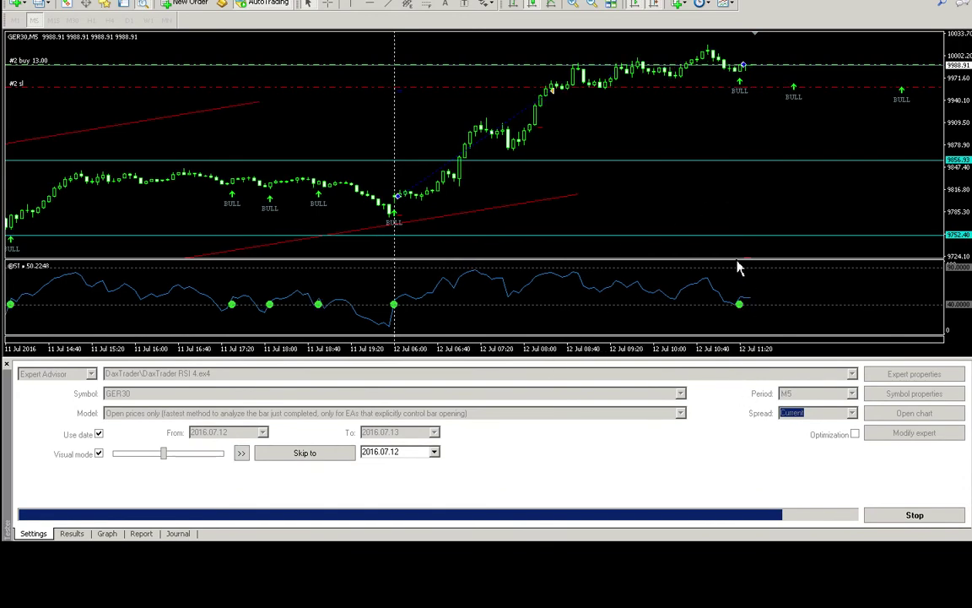
key("ctrl+r")
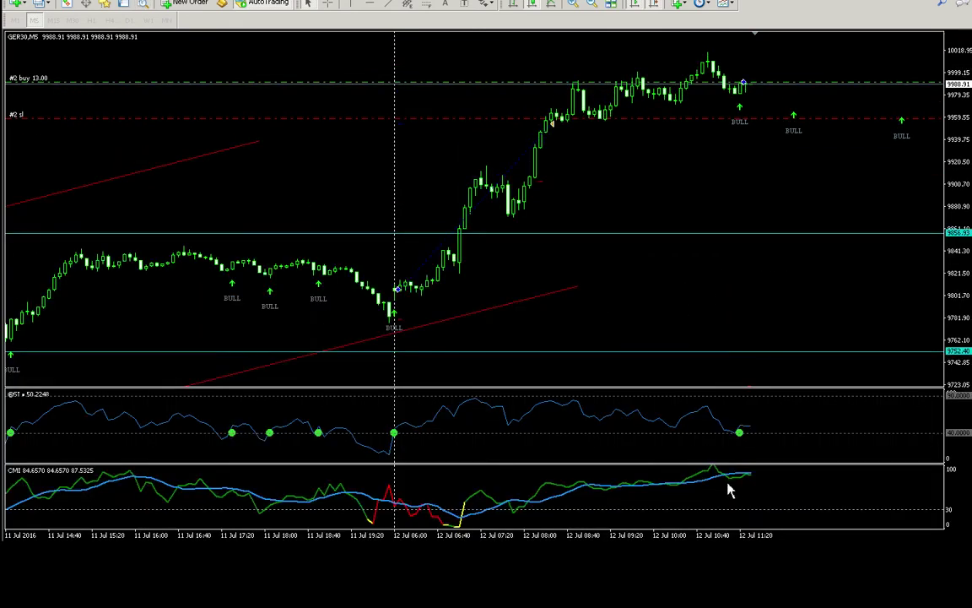
key("ctrl+r")
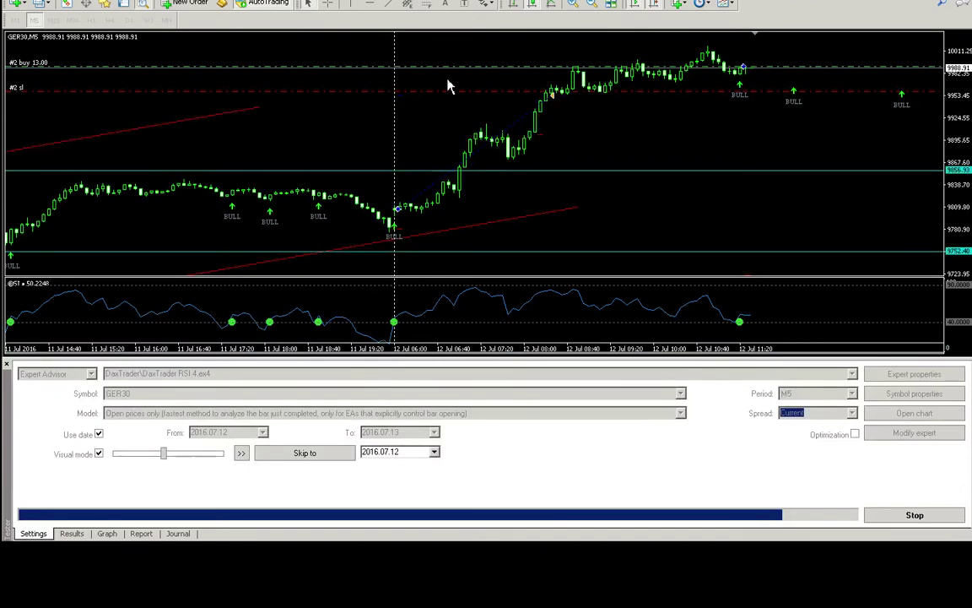
Run the rest of the 12 July backtest at a faster playback speed, with the tester hidden
left_click(242, 454)
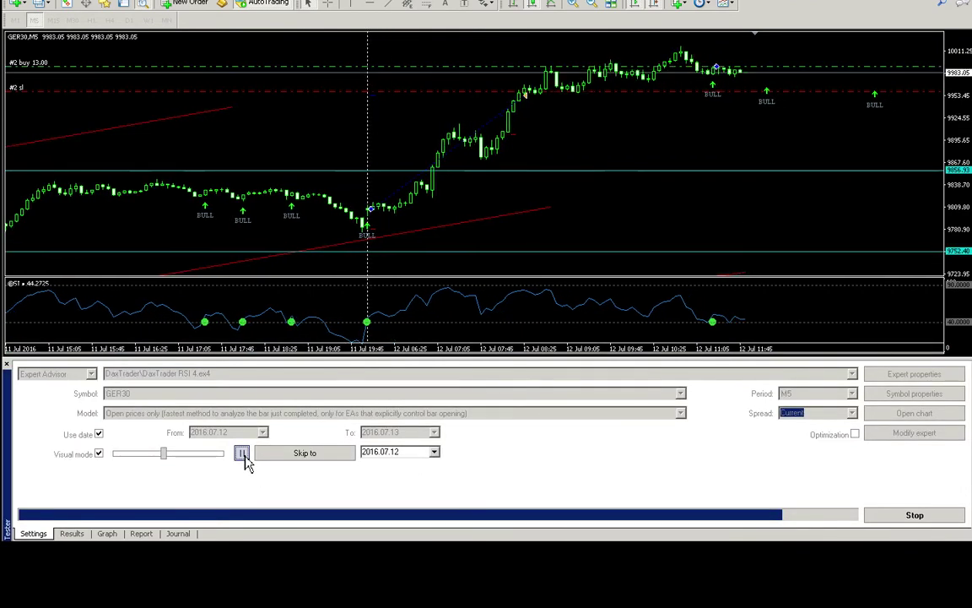
left_click_drag(168, 457, 183, 463)
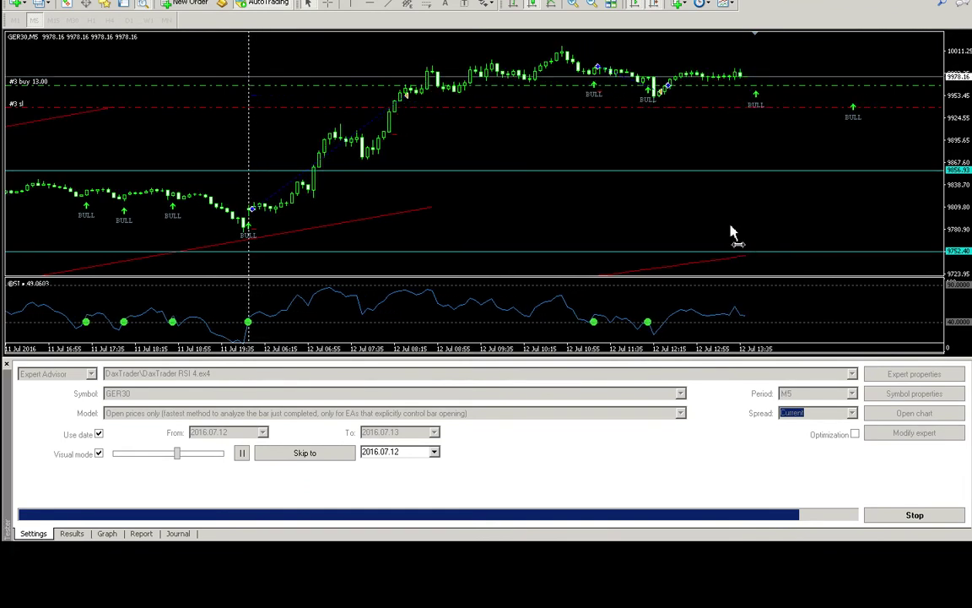
key("ctrl+r")
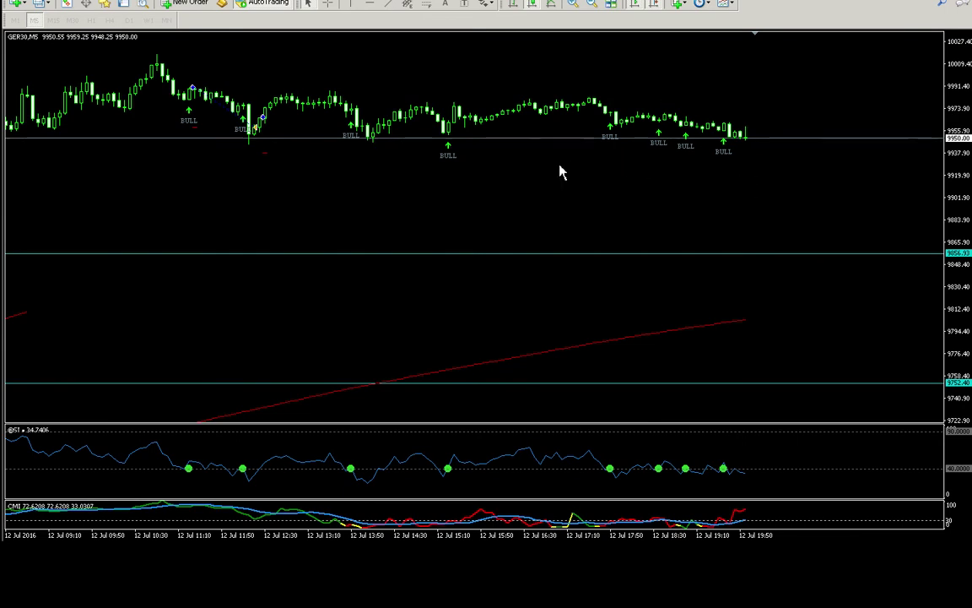
Review the profit and closing type of all three trades in the completed backtest's results
left_click_drag(395, 165, 341, 178)
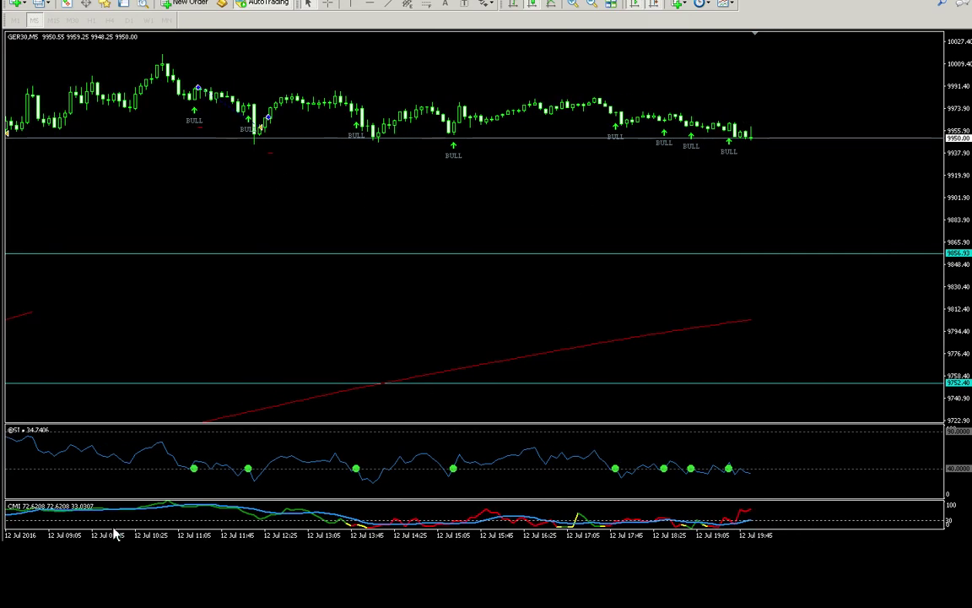
mouse_move(126, 591)
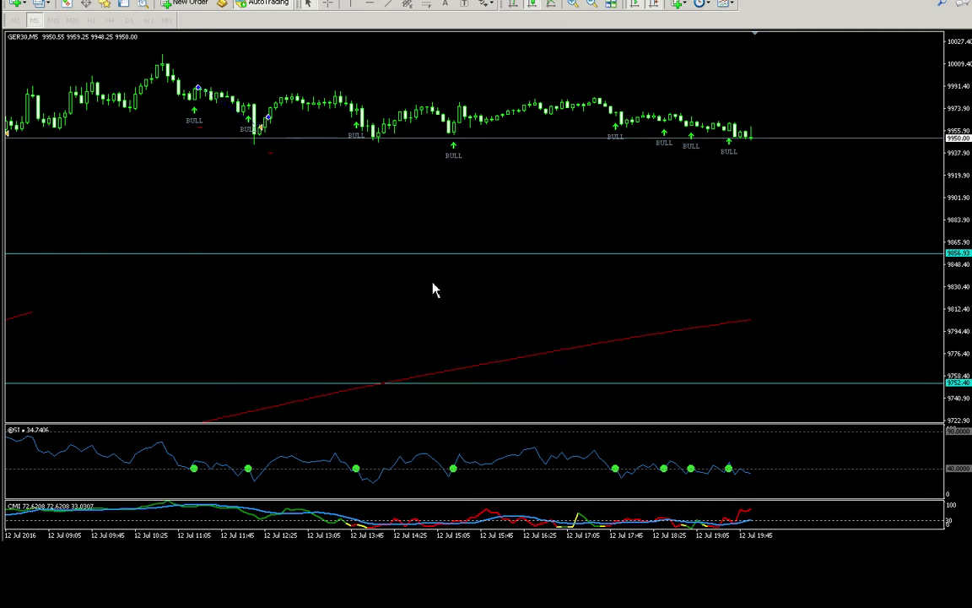
key("ctrl+r")
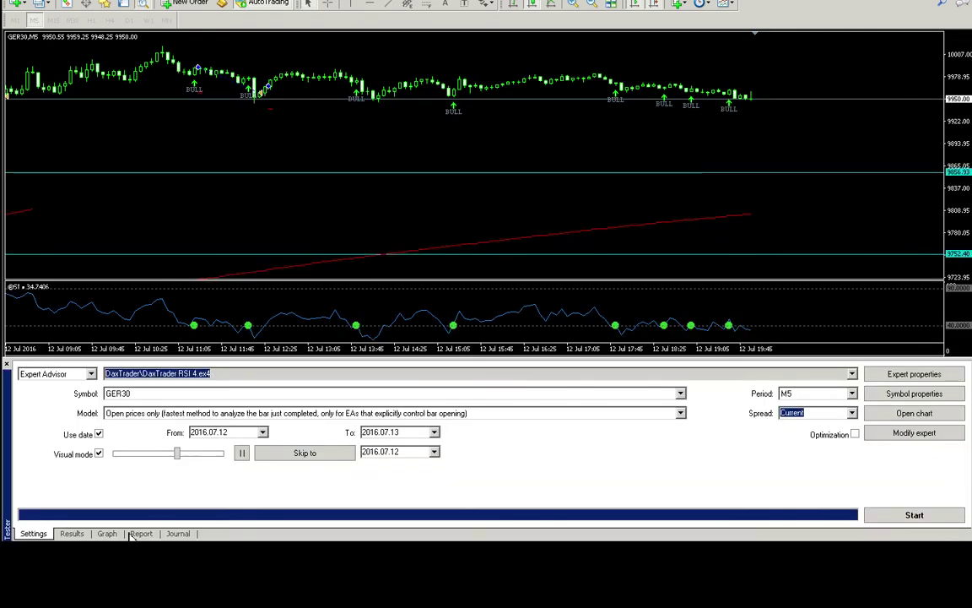
left_click(71, 534)
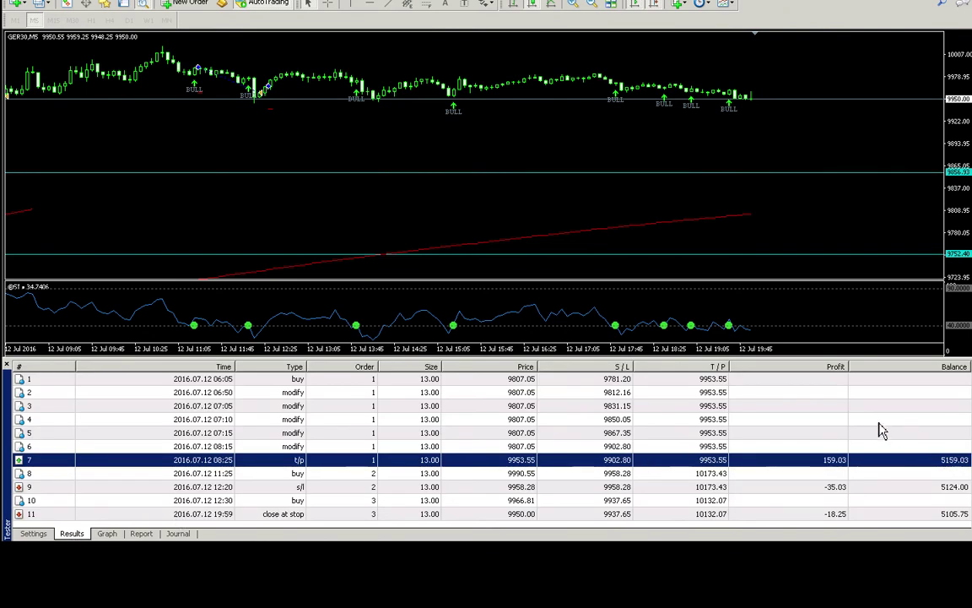
left_click(785, 435)
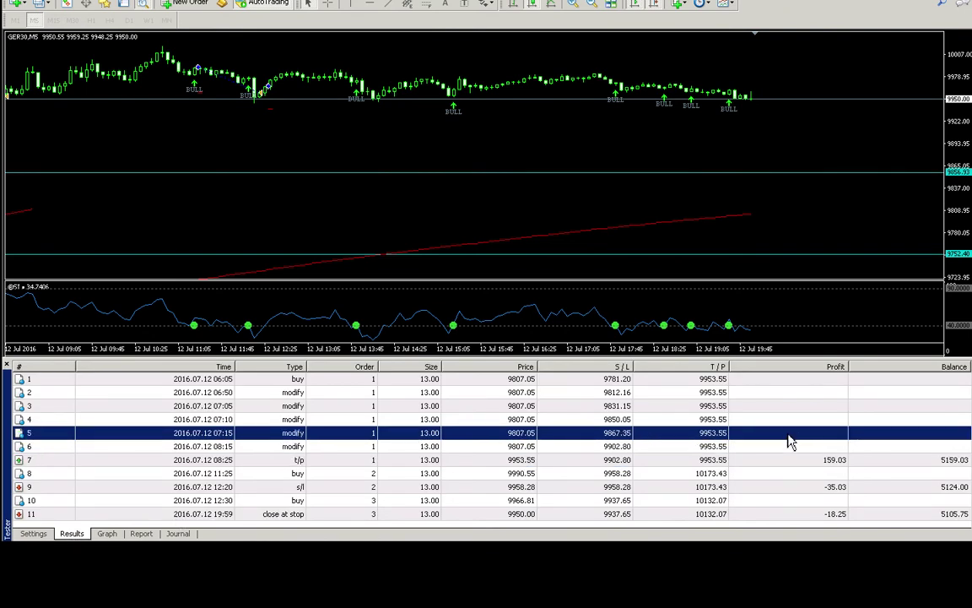
left_click(291, 501)
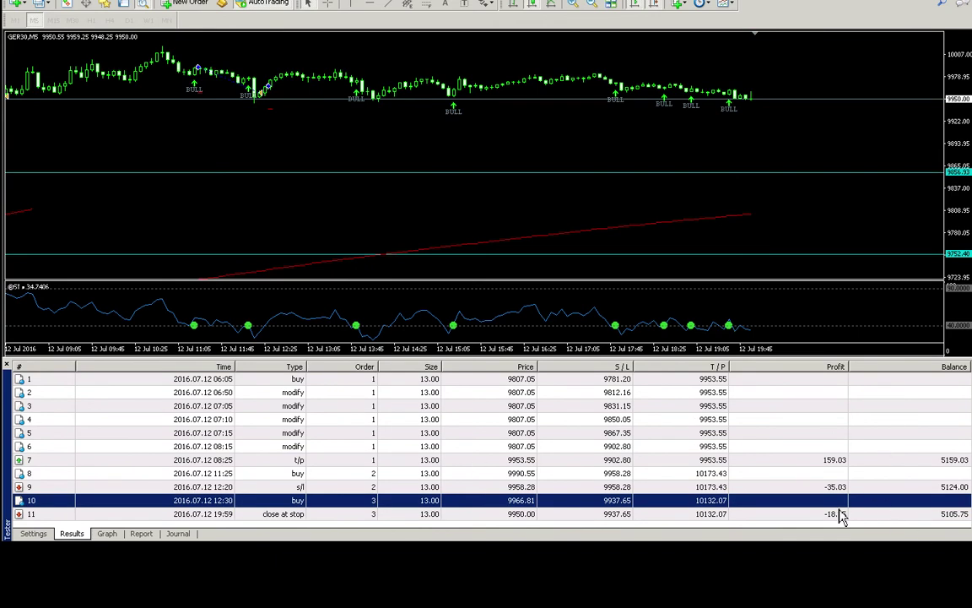
left_click(851, 475)
left_click(513, 120)
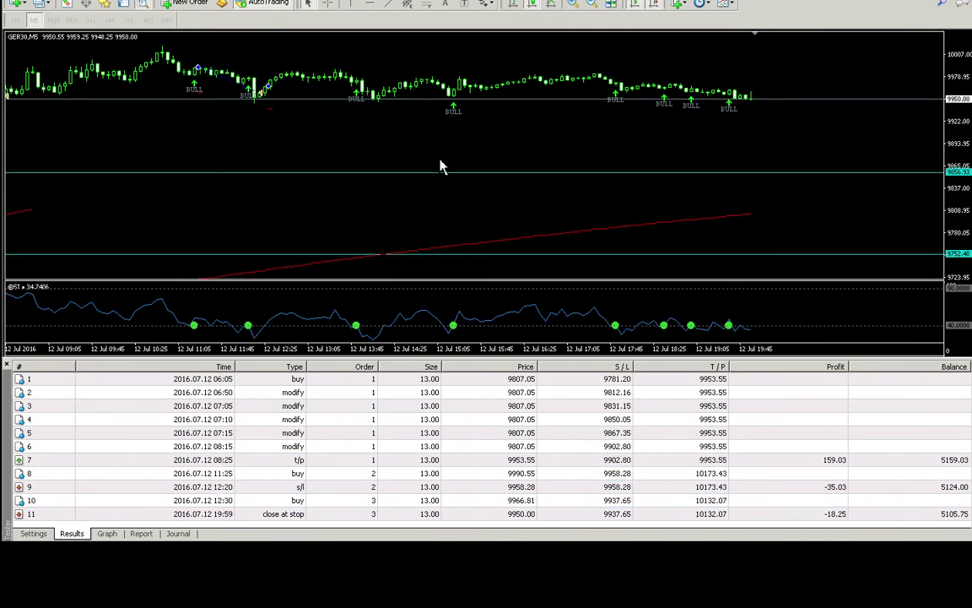
Hide the tester and switch to the 30-minute GER30 chart in the other charting platform
key("ctrl+r")
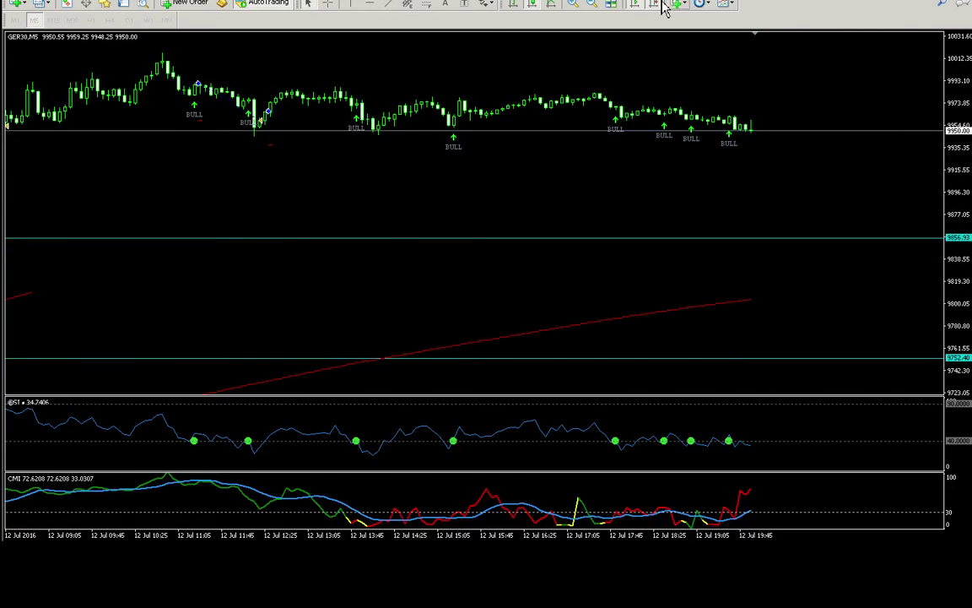
double_click(967, 96)
left_click_drag(958, 87, 813, 139)
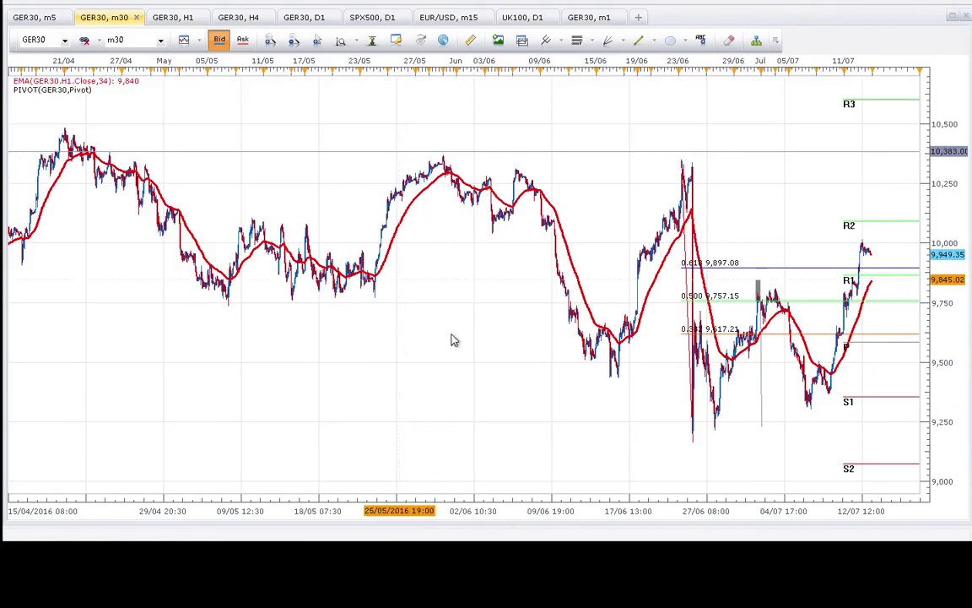
On the 5-minute GER30 chart, draw a rising trend line under the lows from late 7 July to about 10,020 early on 13 July
left_click(42, 19)
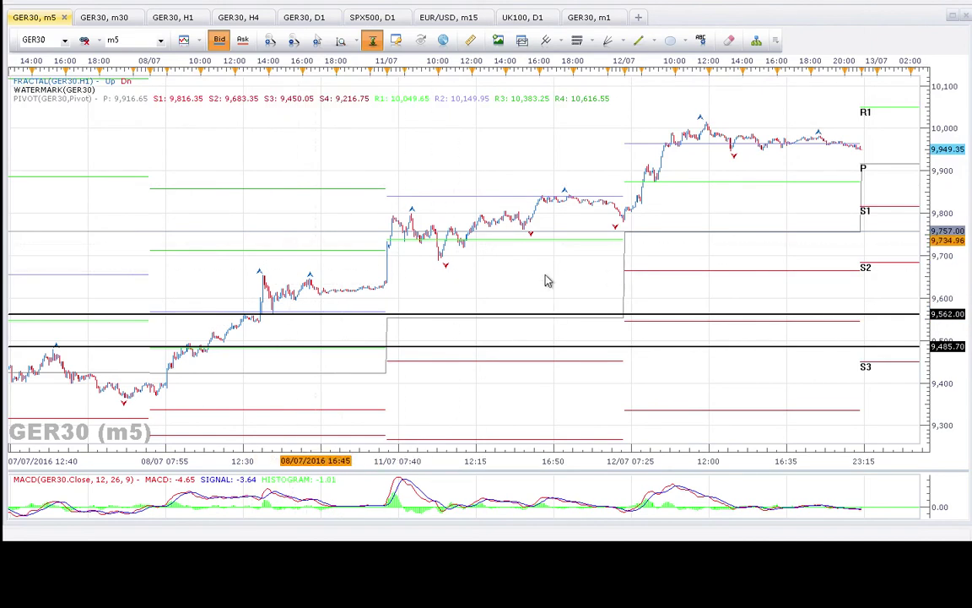
key("l")
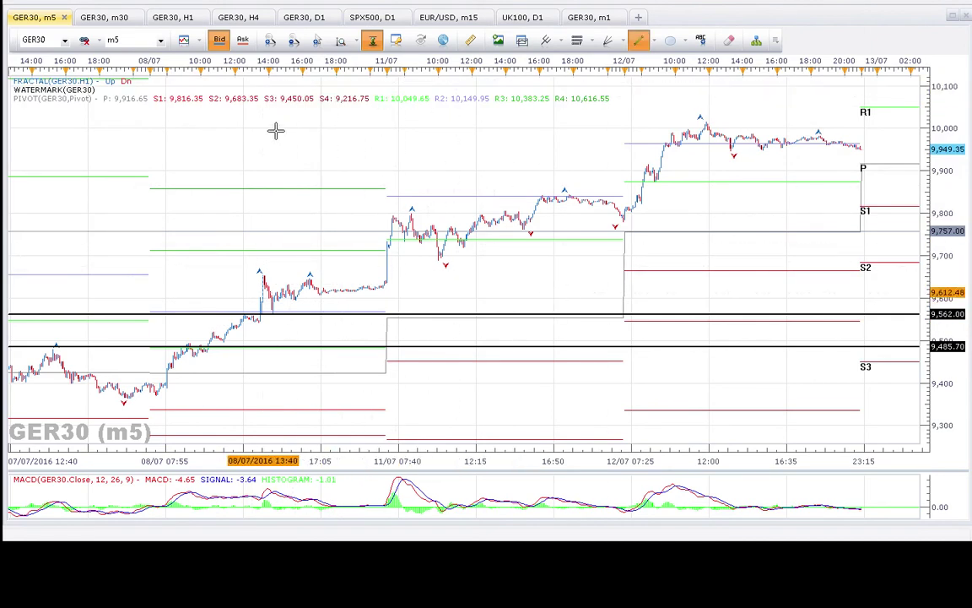
left_click(640, 42)
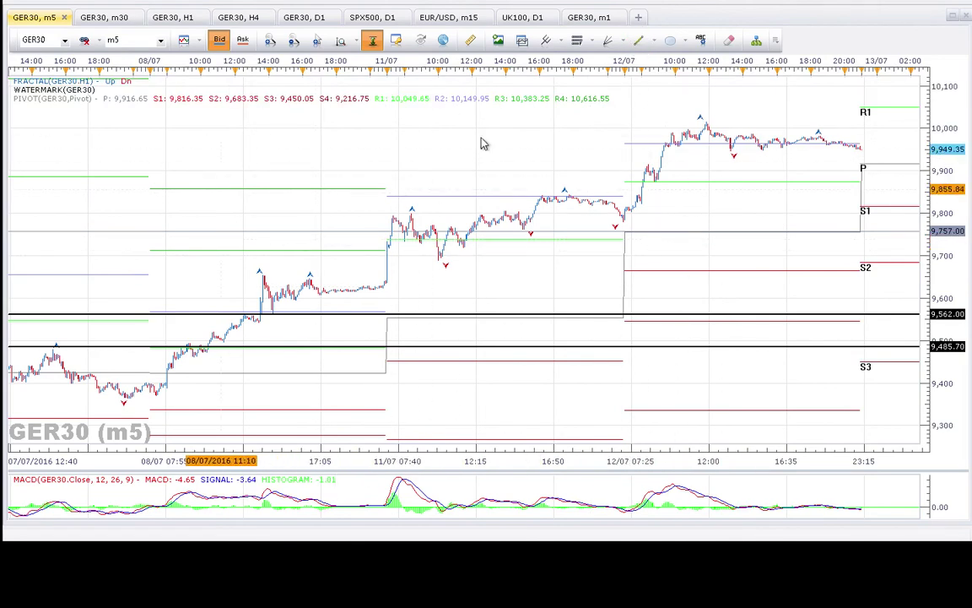
left_click(640, 41)
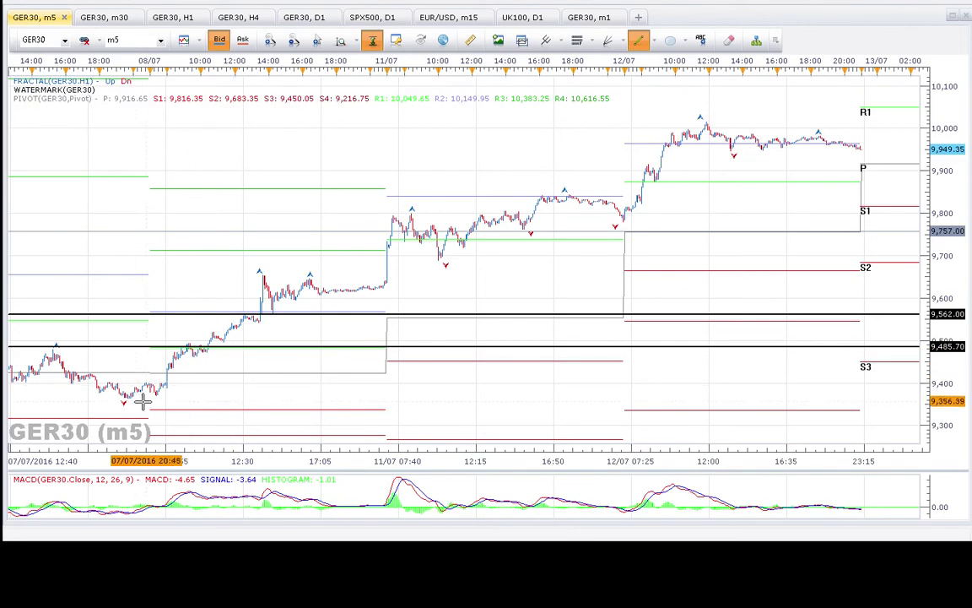
mouse_move(156, 395)
left_mouse_down()
mouse_move(429, 299)
mouse_move(771, 210)
mouse_move(673, 225)
mouse_move(640, 221)
mouse_move(645, 203)
left_mouse_up()
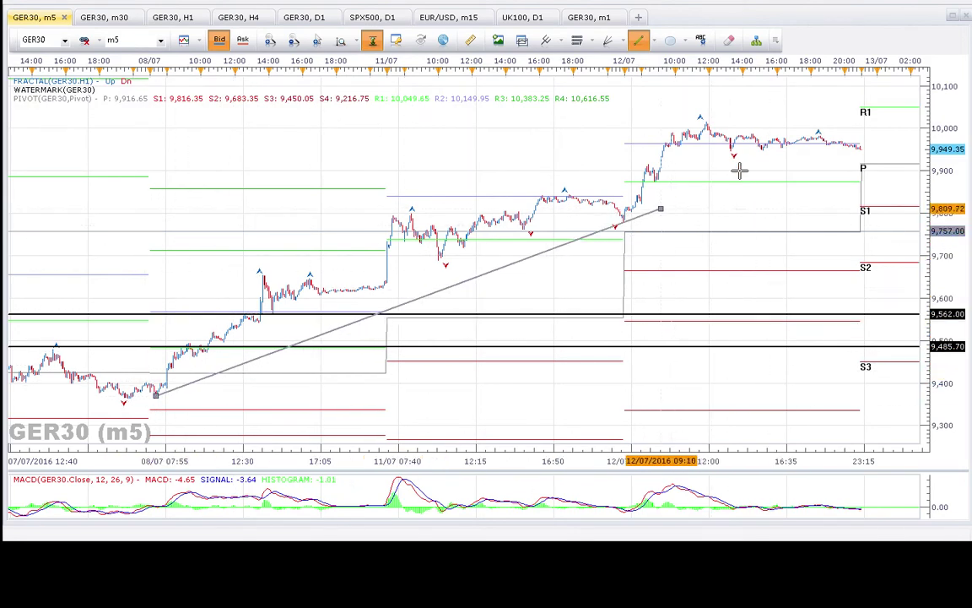
left_click_drag(863, 147, 906, 120)
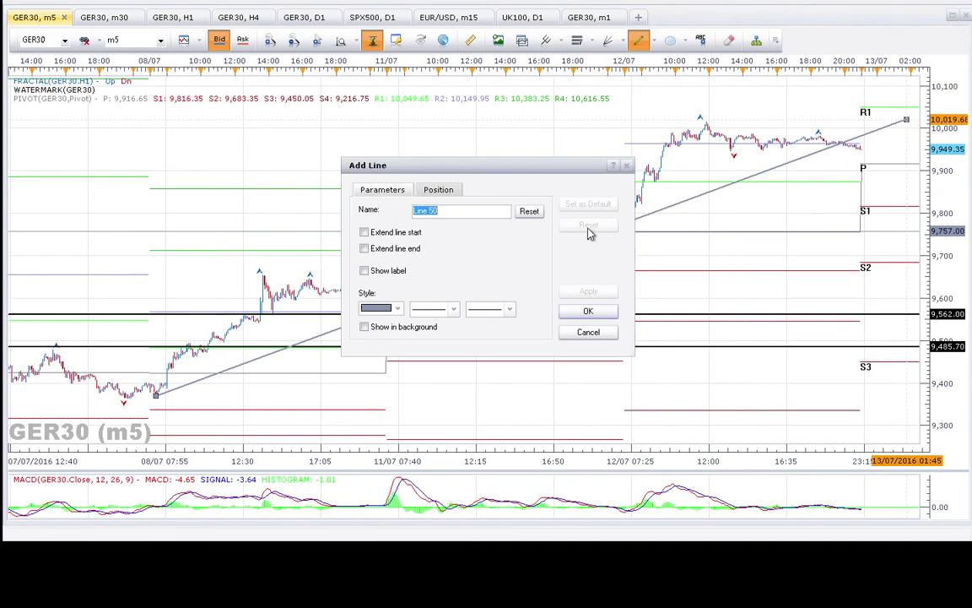
left_click(589, 312)
Draw a second rising trend line over the highs, roughly parallel to the lower one, to form a channel
mouse_move(494, 240)
left_mouse_down()
mouse_move(448, 221)
mouse_move(356, 211)
mouse_move(295, 233)
mouse_move(354, 247)
mouse_move(395, 227)
left_mouse_up()
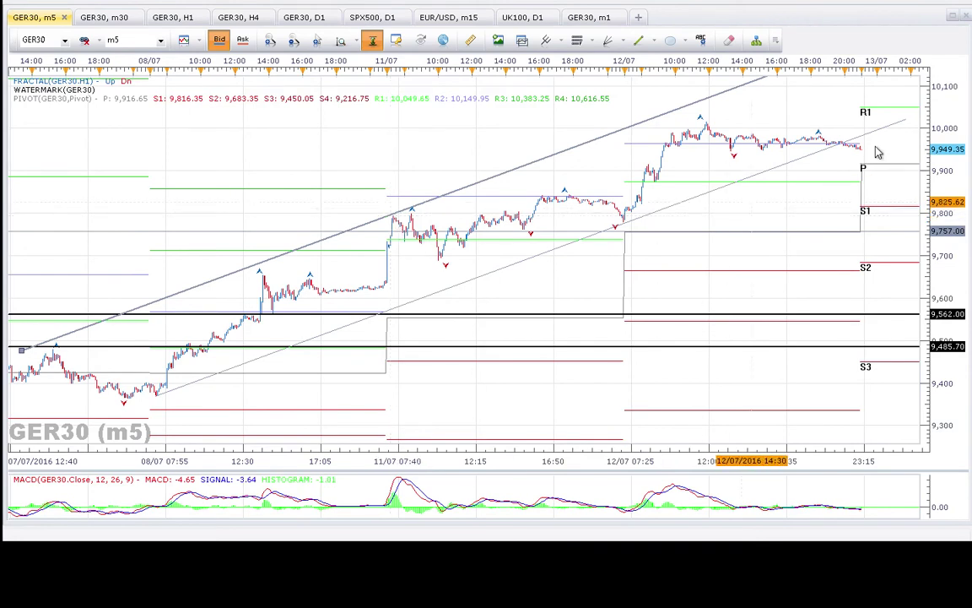
left_click(692, 233)
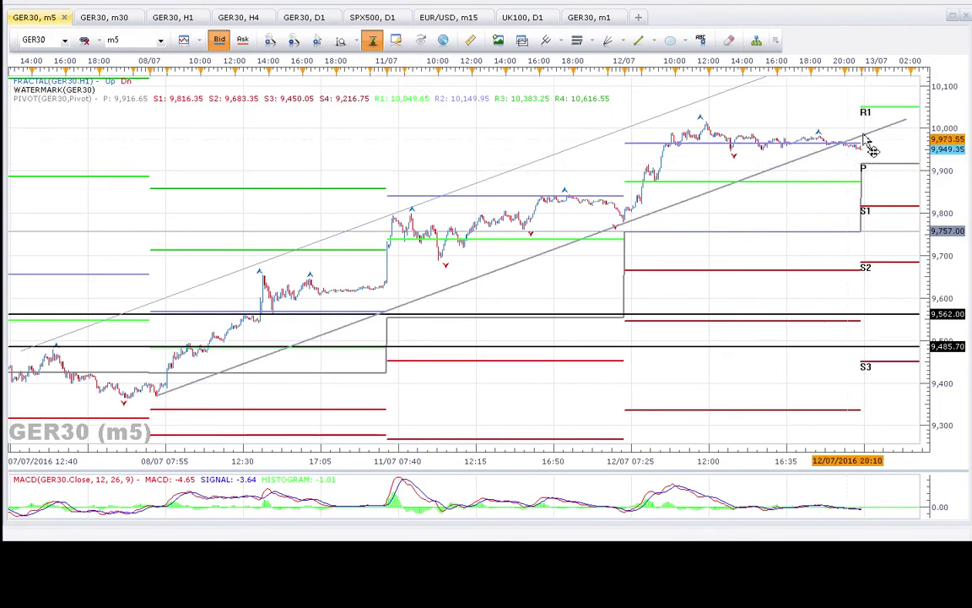
left_click(728, 183)
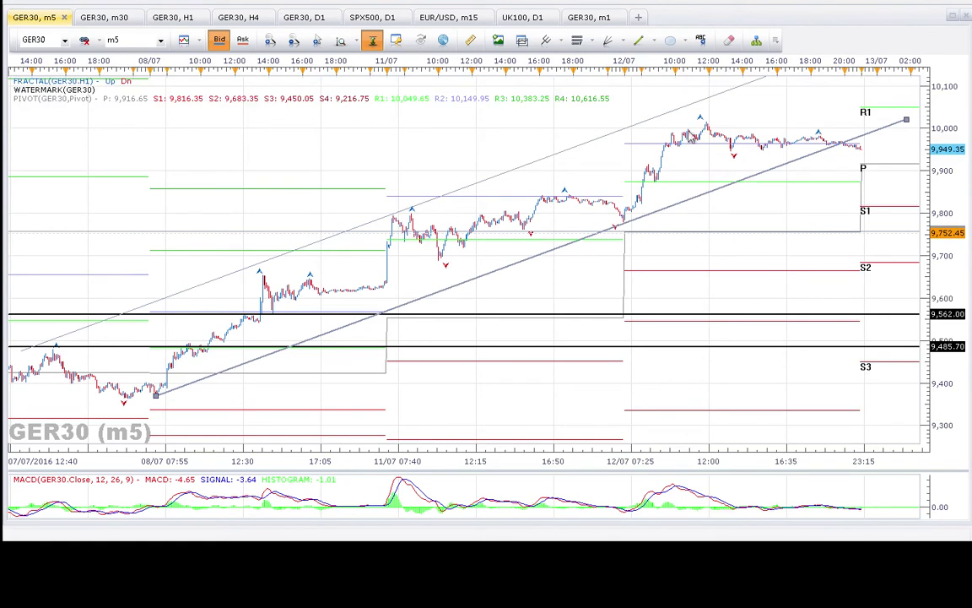
left_click(728, 110)
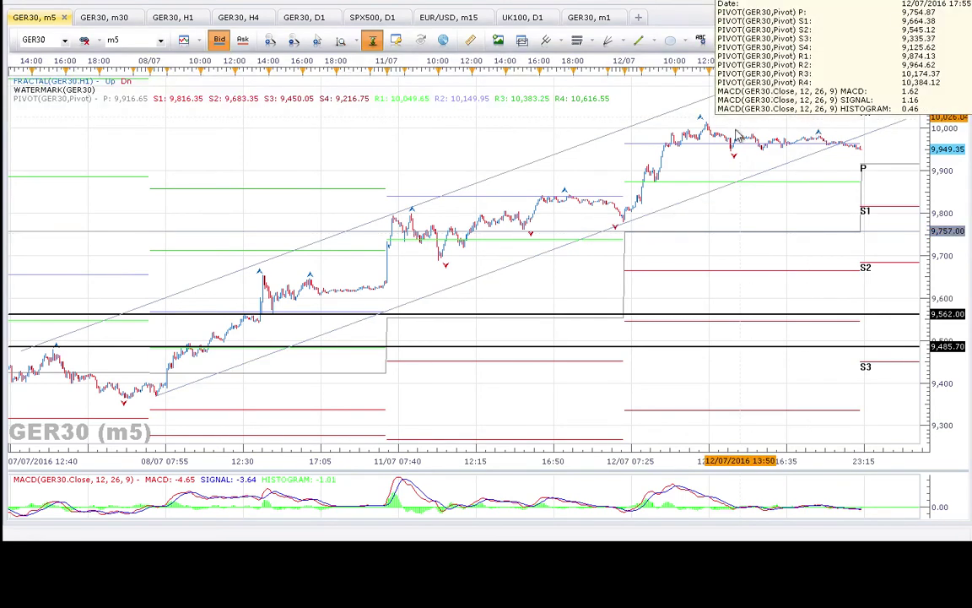
Frame the 12 July consolidation with a falling line across its highs and a nearly flat line under its lows
left_click(639, 40)
left_click_drag(703, 118, 875, 142)
left_click(589, 312)
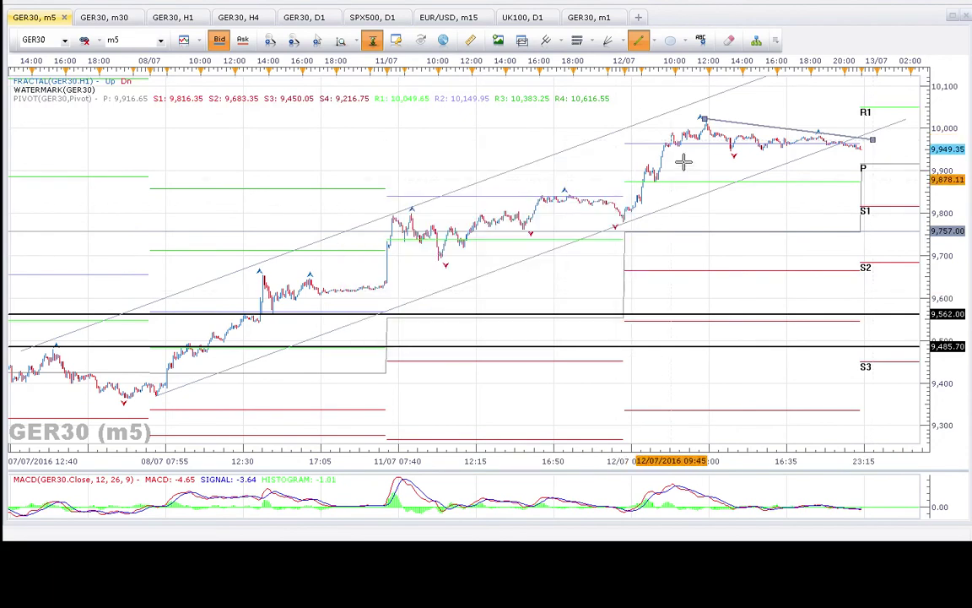
left_click_drag(661, 157, 870, 152)
left_click(586, 311)
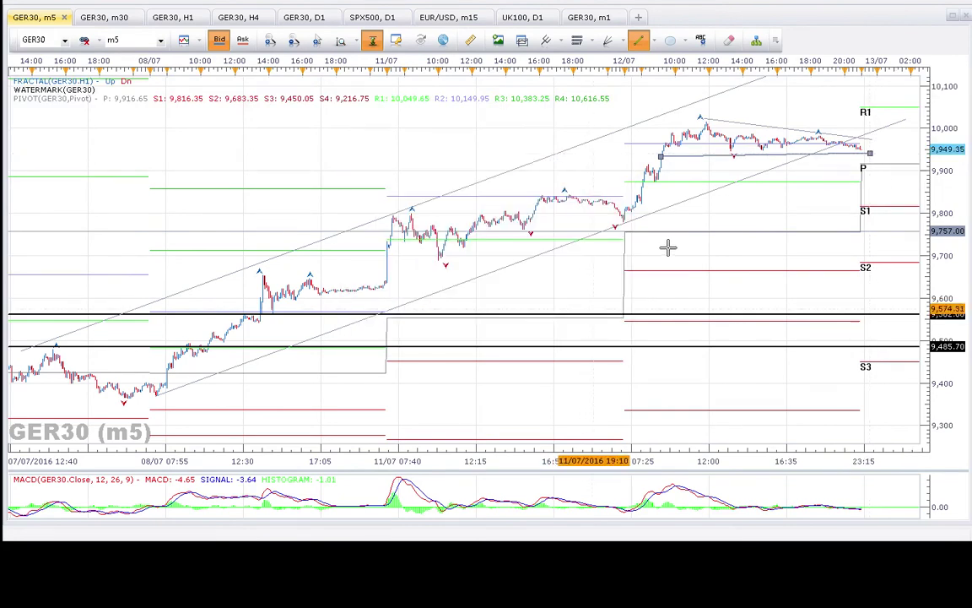
mouse_move(786, 115)
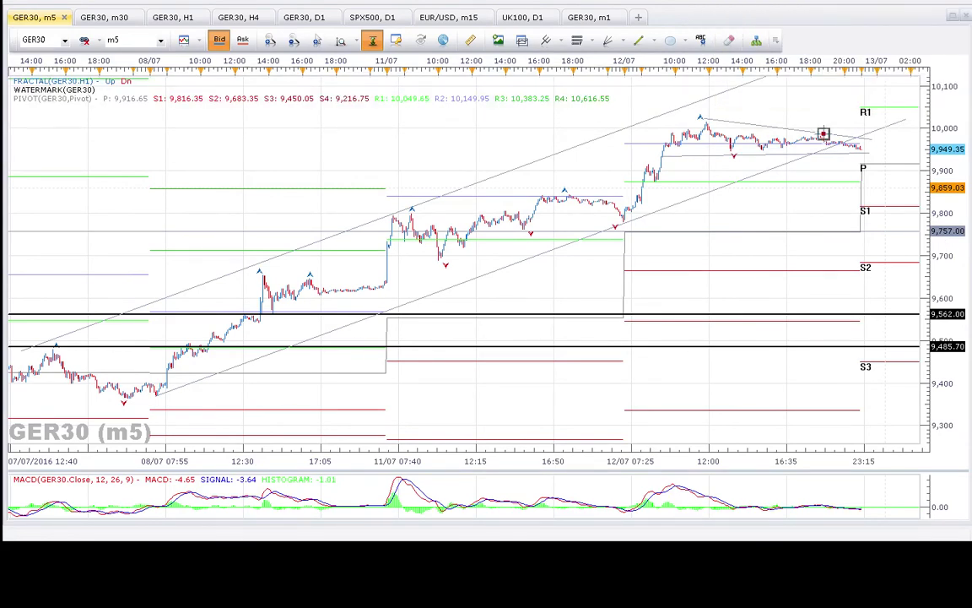
right_click(791, 103)
left_click(791, 103)
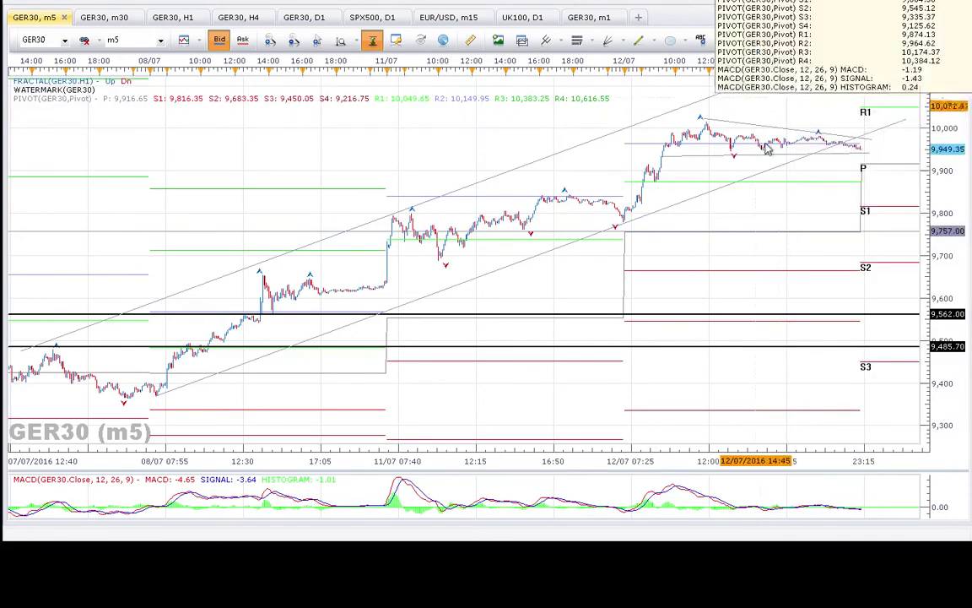
Examine the 12 July consolidation up close, comparing its lower boundary with the pivot and R1 levels
scroll(764, 202, "up", 1)
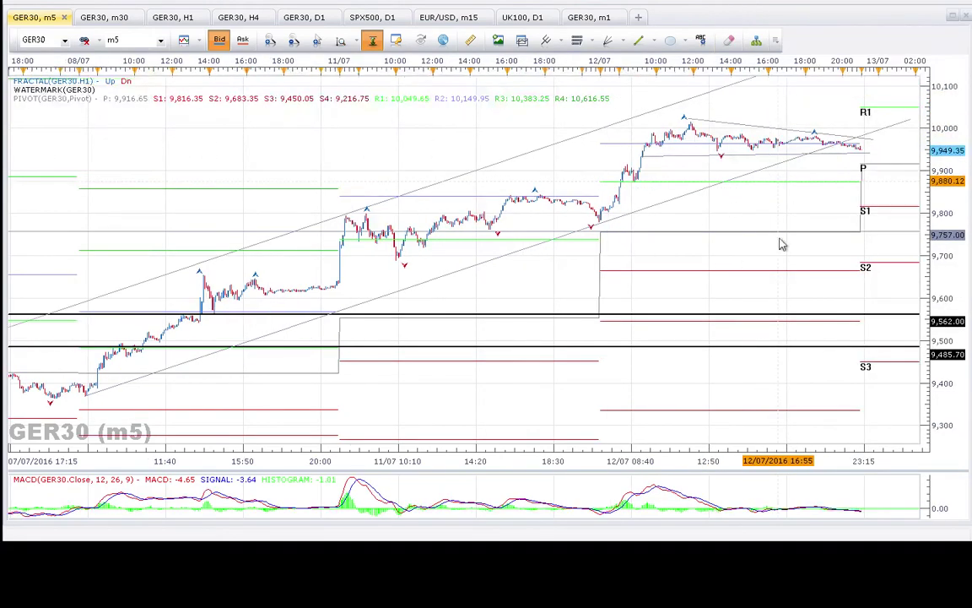
scroll(842, 208, "up", 1)
scroll(865, 153, "up", 2)
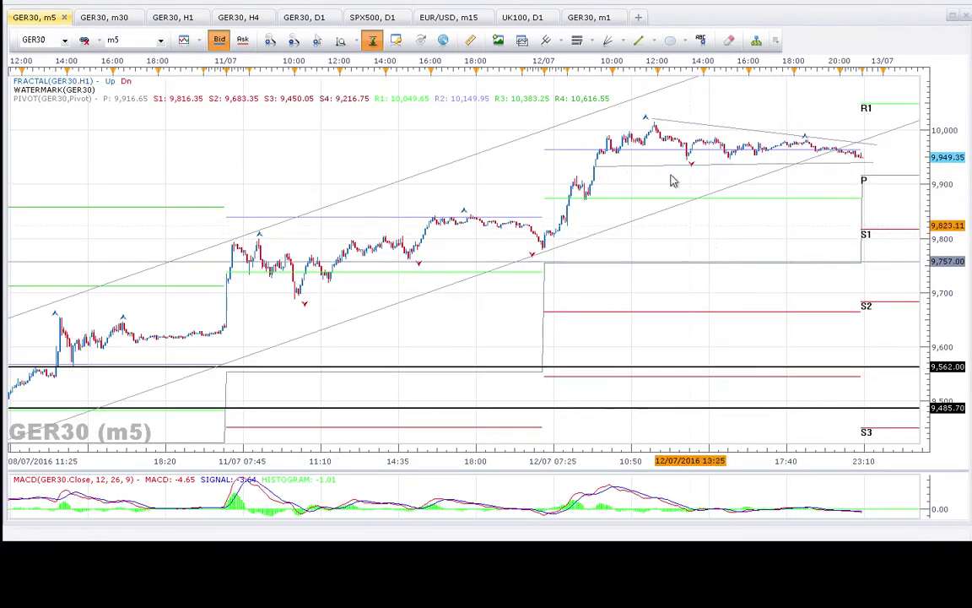
left_click(871, 169)
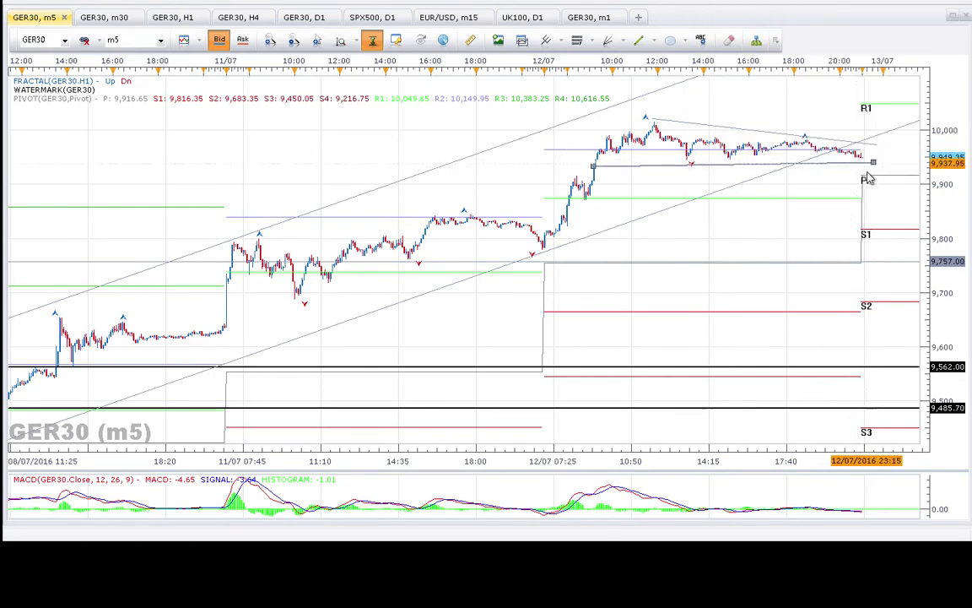
left_click(841, 144)
left_click(873, 159)
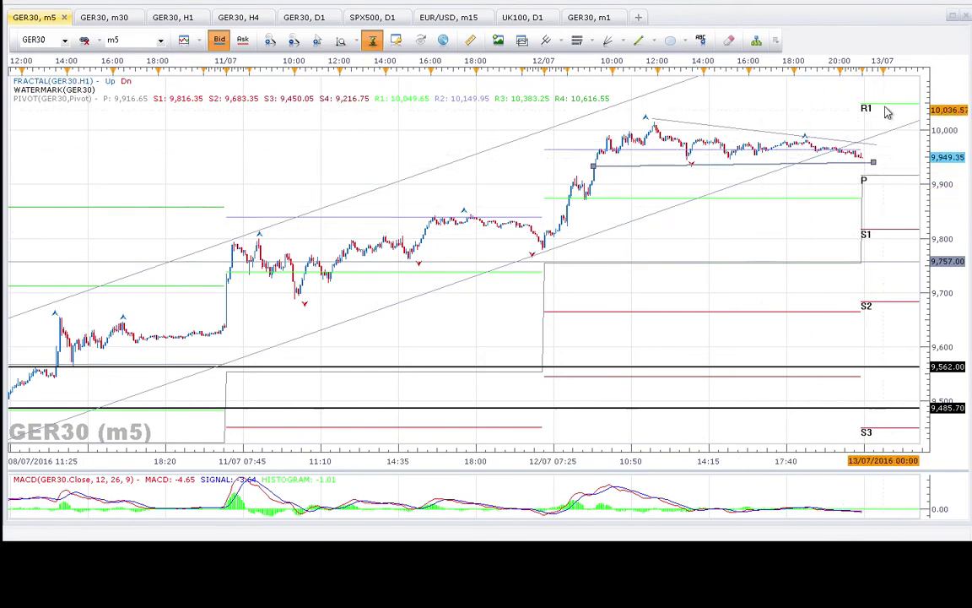
left_click_drag(710, 104, 860, 108)
left_click_drag(761, 126, 718, 190)
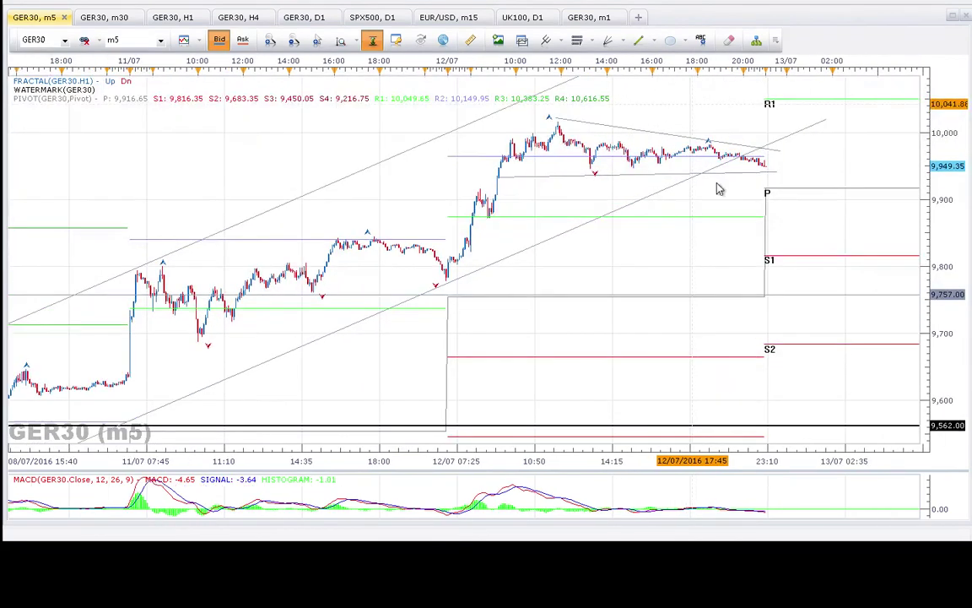
left_click_drag(661, 258, 634, 252)
Review the full rising channel on the 5-minute chart and compare it with the smoothed Heikin-Ashi trend on the hourly chart
right_click(356, 206)
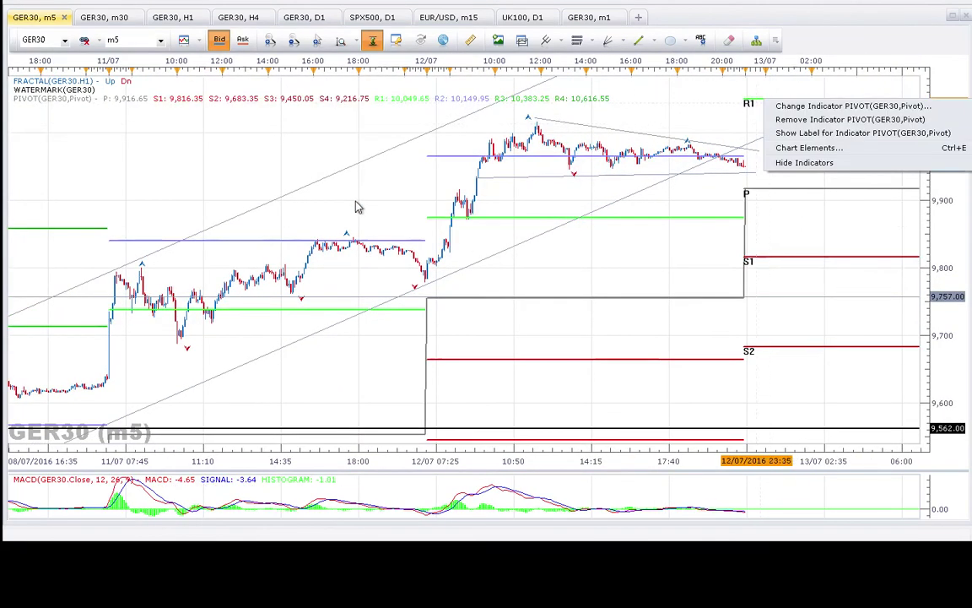
left_click(217, 179)
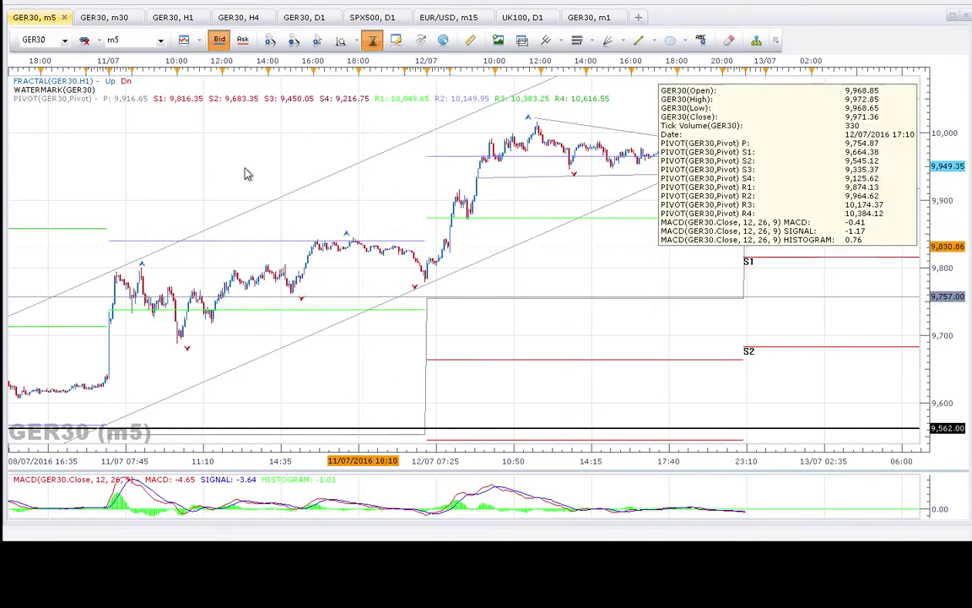
left_click_drag(284, 186, 308, 182)
scroll(300, 193, "down", 1)
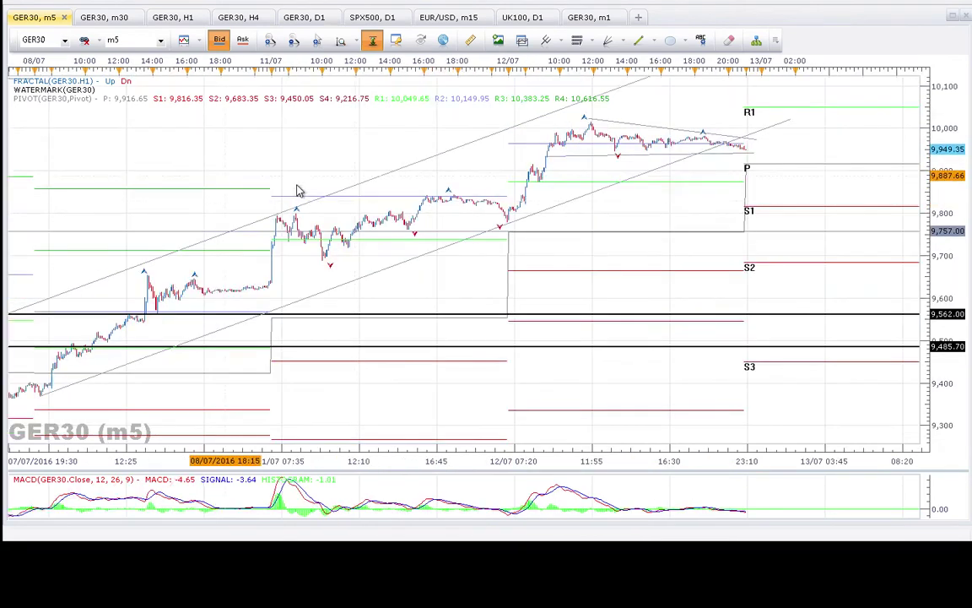
scroll(297, 190, "down", 2)
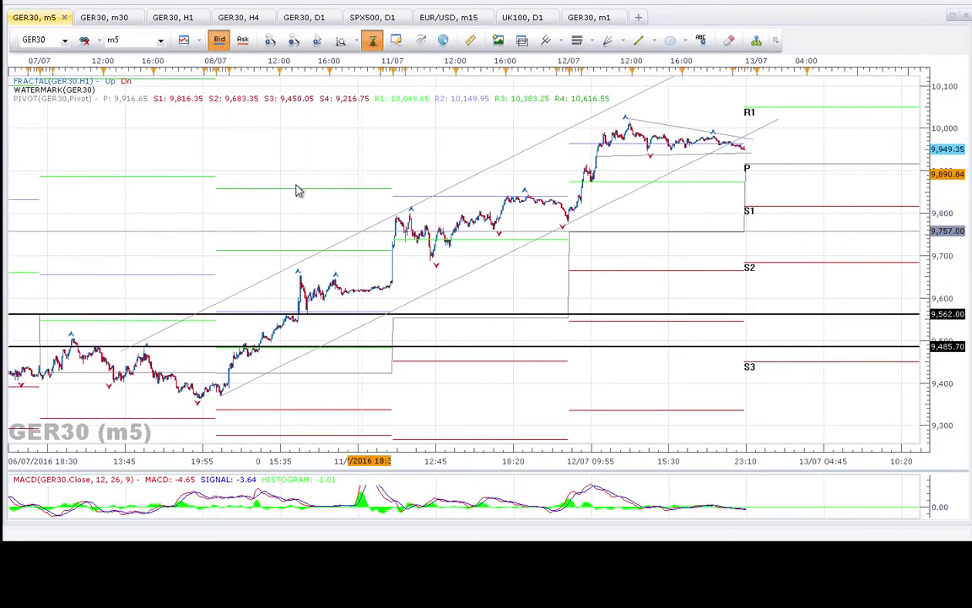
left_click_drag(296, 190, 361, 181)
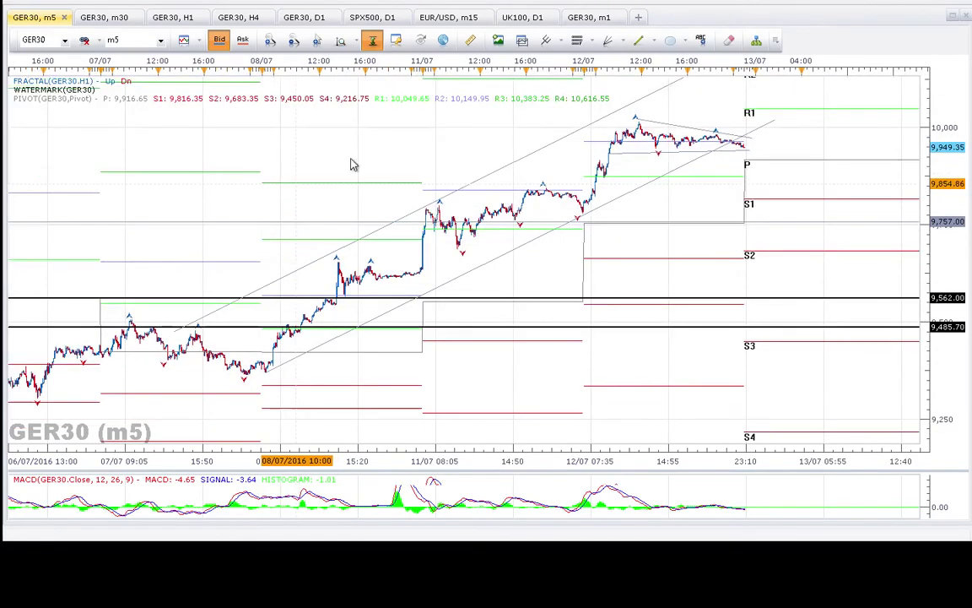
left_click(172, 18)
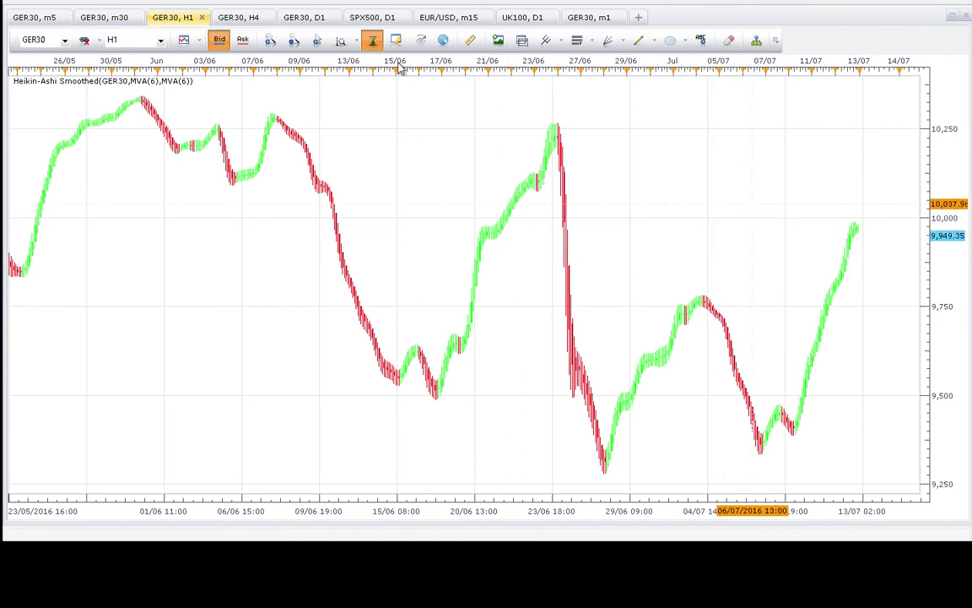
left_click(38, 18)
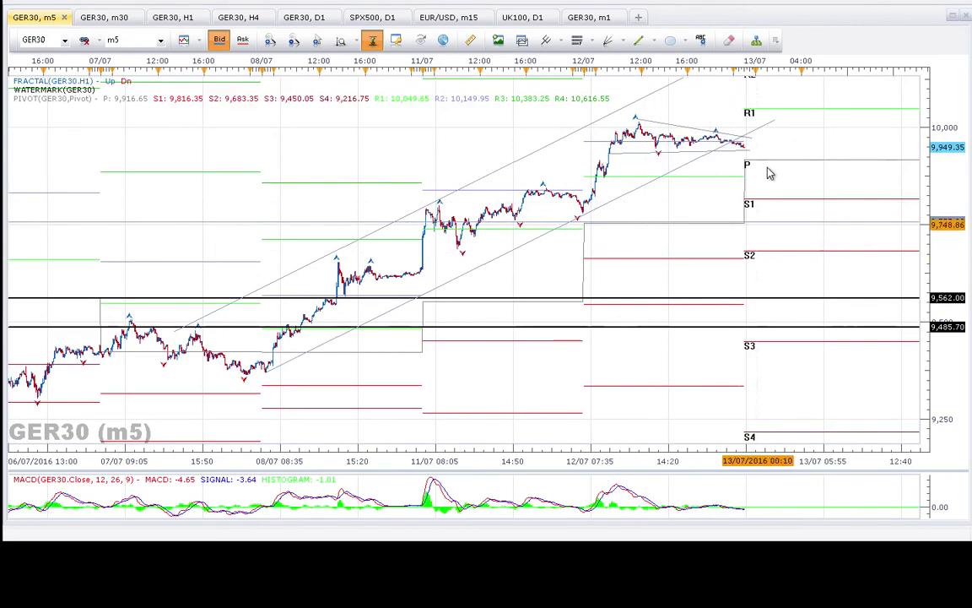
Draw a Fibonacci retracement from the 7 July low to the 12 July high, check its levels, and delete it
scroll(645, 195, "up", 1)
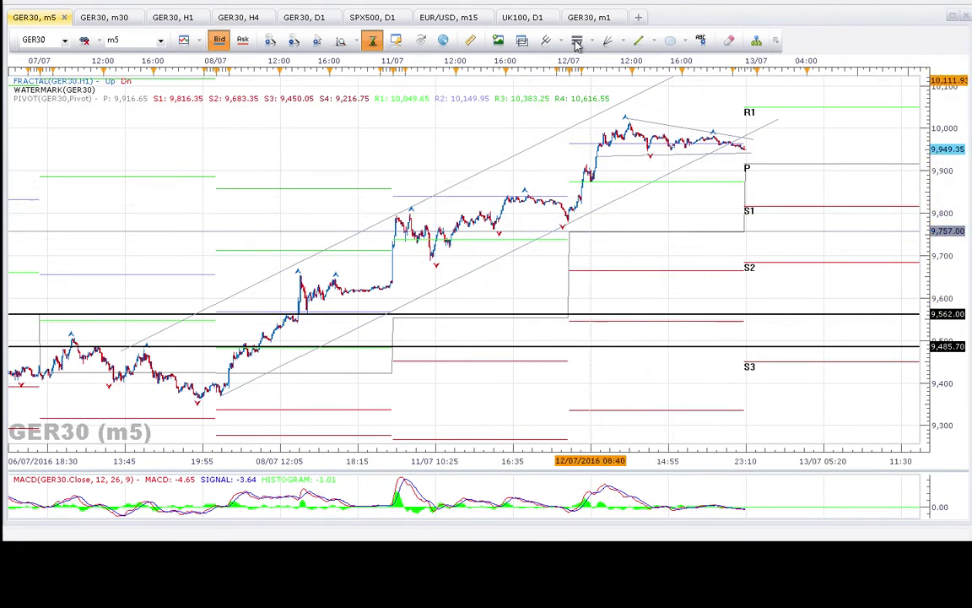
left_click(220, 406)
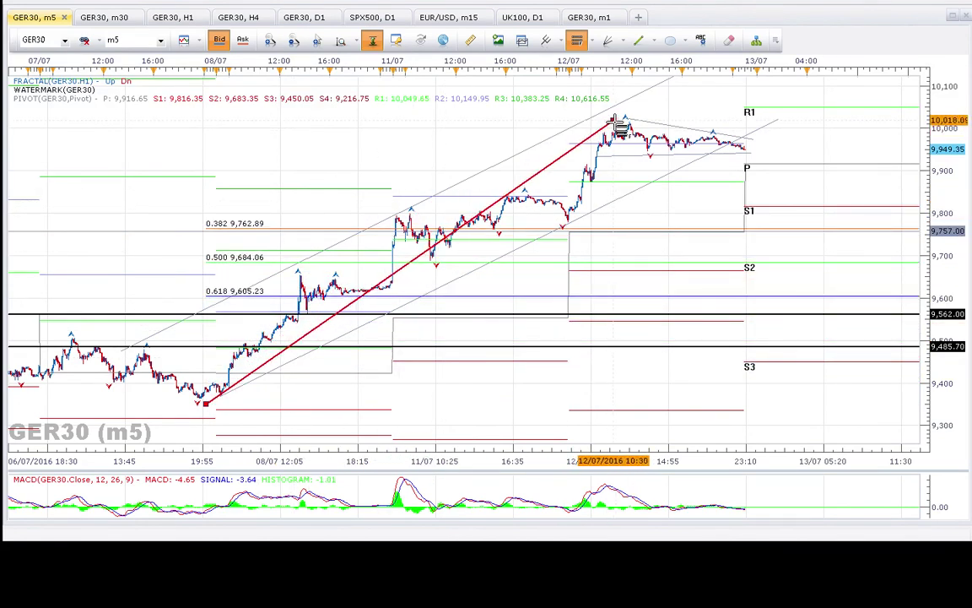
left_click(613, 124)
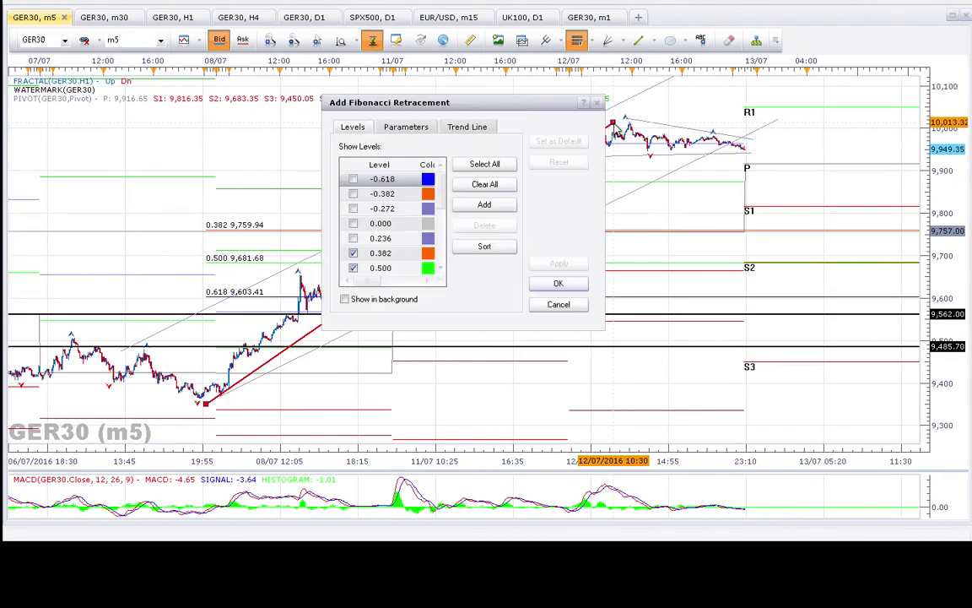
left_click(581, 287)
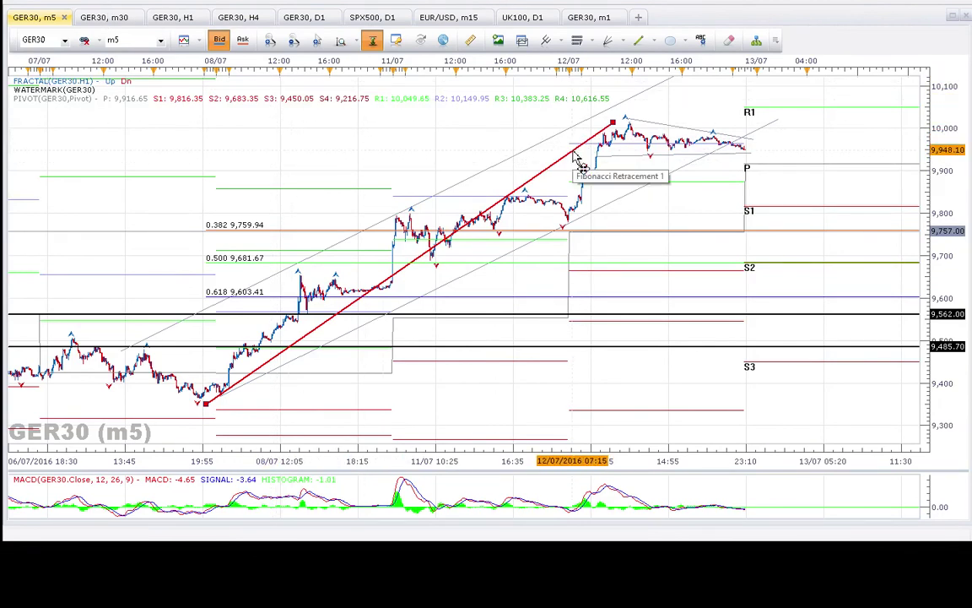
key("Delete")
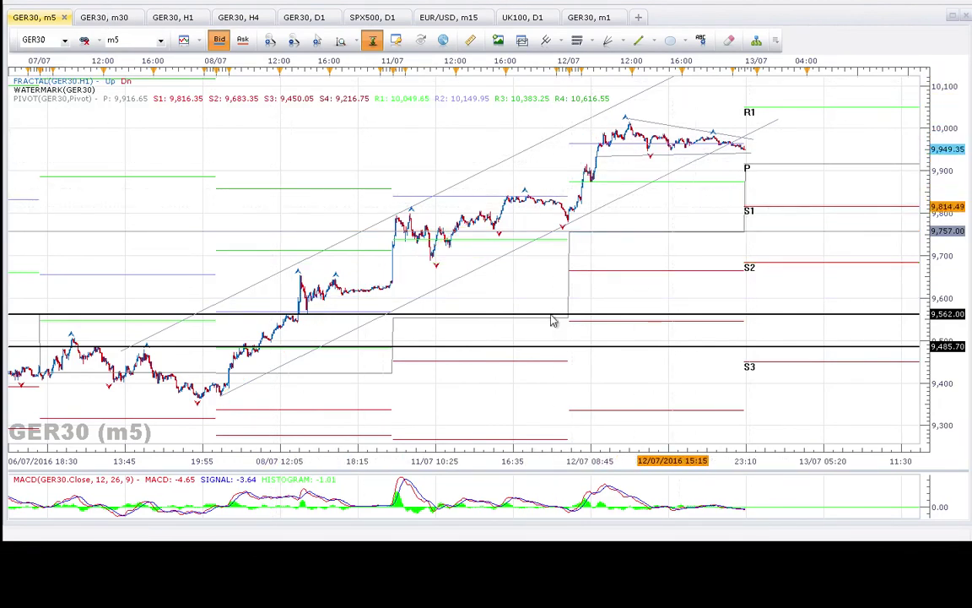
Delete the two black horizontal lines at 9,562.00 and 9,485.70 from the 5-minute chart
left_click(634, 320)
left_click(826, 339)
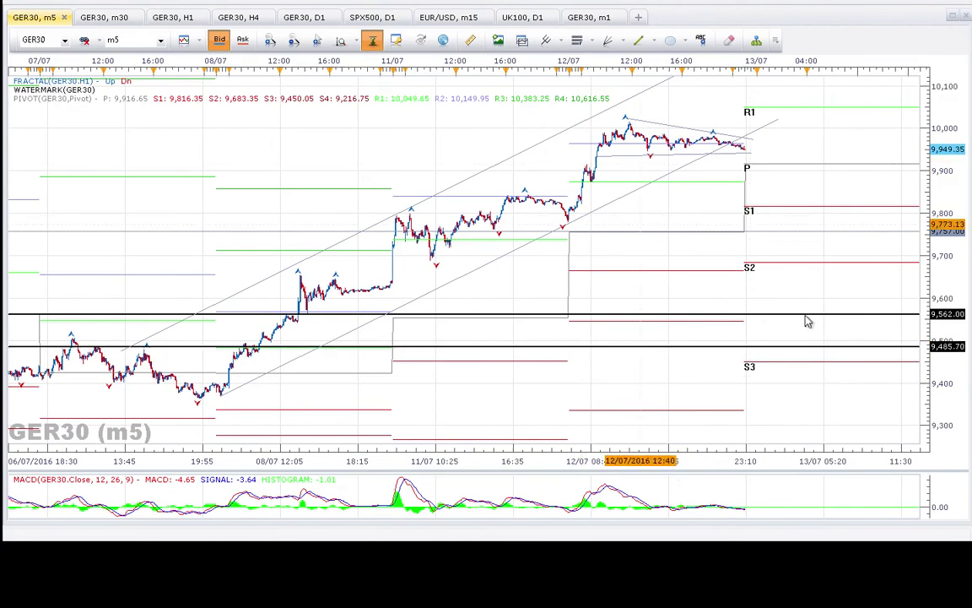
left_click_drag(825, 315, 806, 352)
key("Delete")
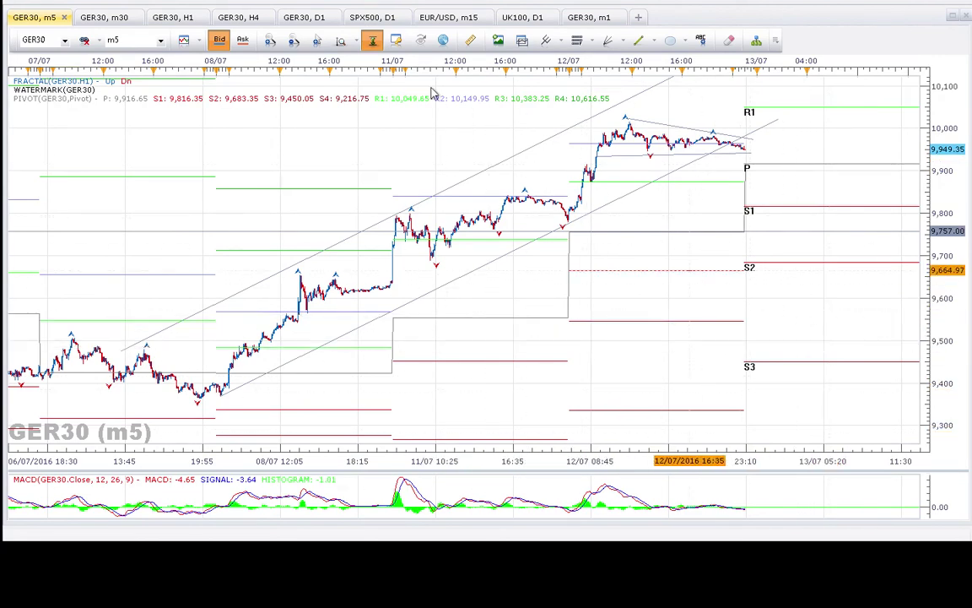
Return to the 30-minute GER30 chart and examine the Fibonacci levels drawn on the late-June fall
left_click(104, 17)
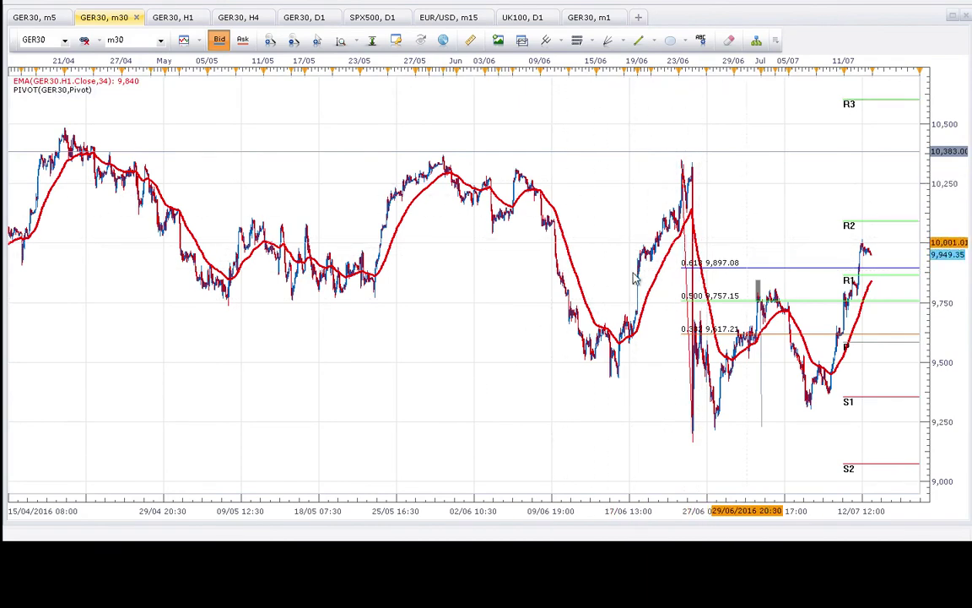
mouse_move(733, 310)
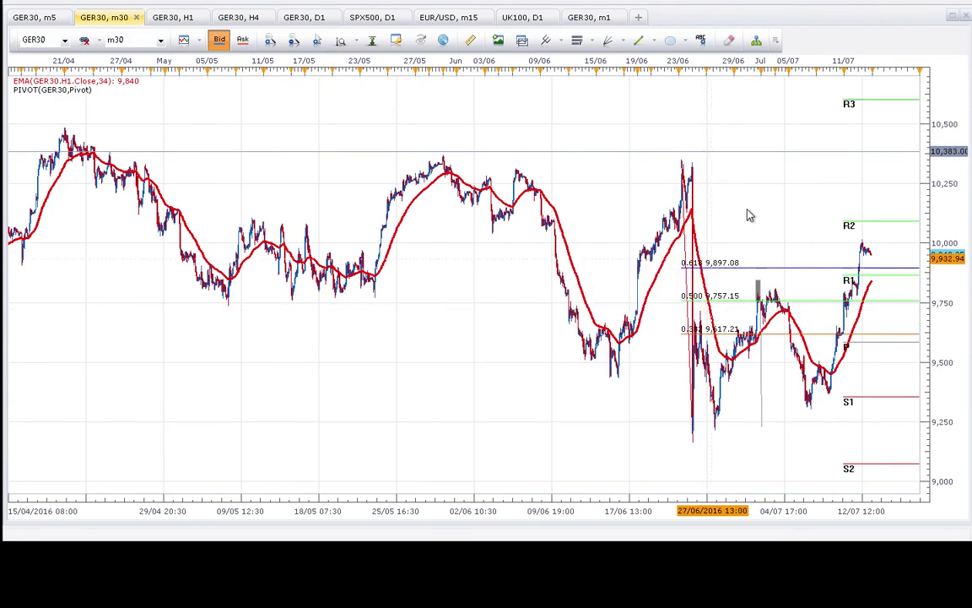
Re-anchor the Fibonacci retracement on the 30-minute chart to run from the 6 July low to the 12 July high
mouse_move(714, 228)
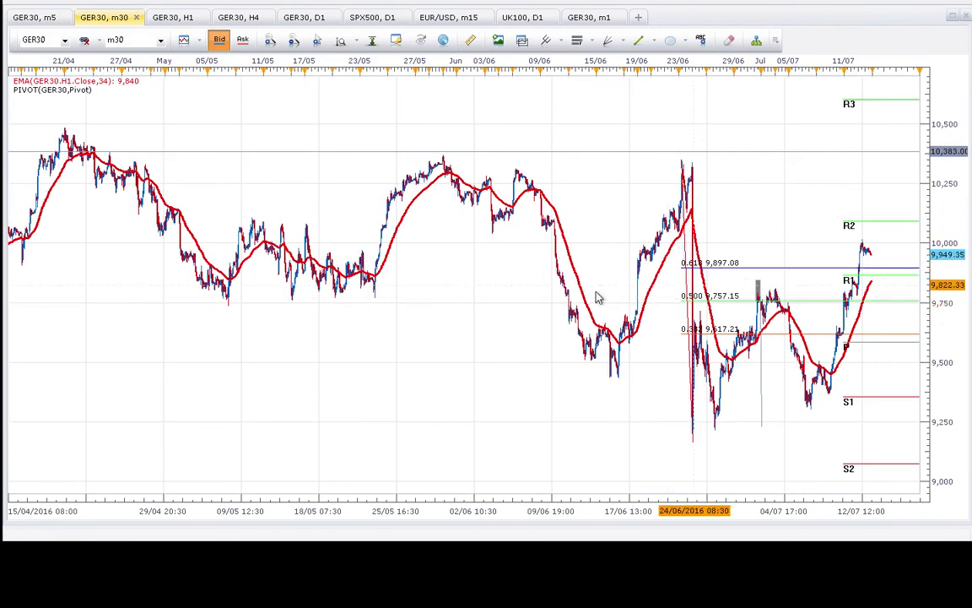
scroll(432, 278, "up", 2)
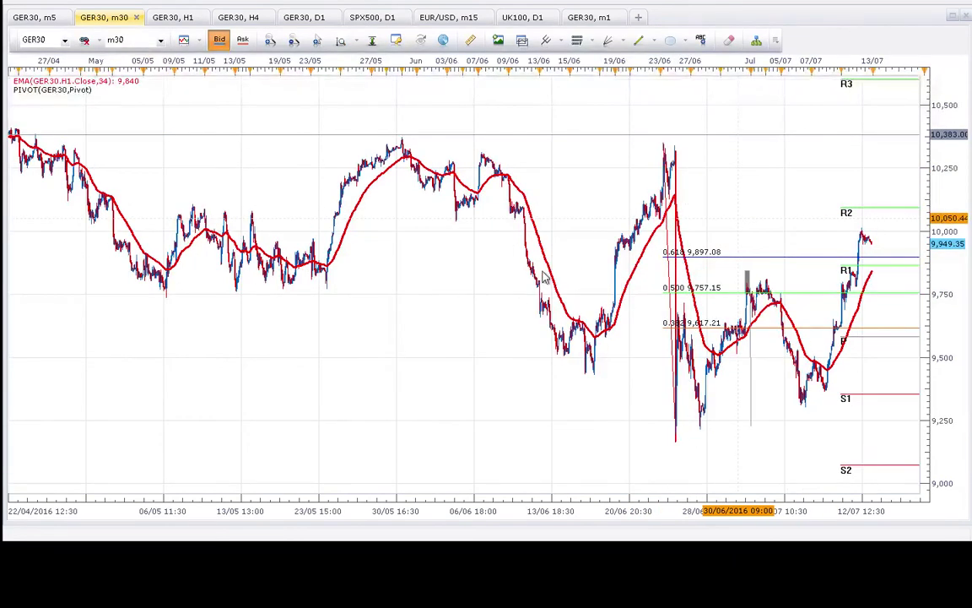
scroll(561, 275, "up", 2)
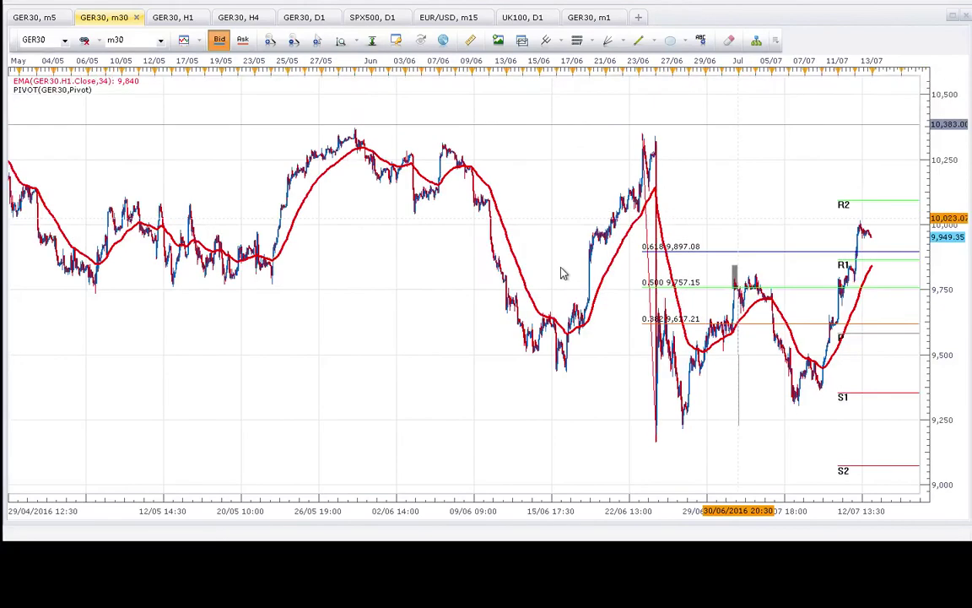
scroll(561, 272, "up", 1)
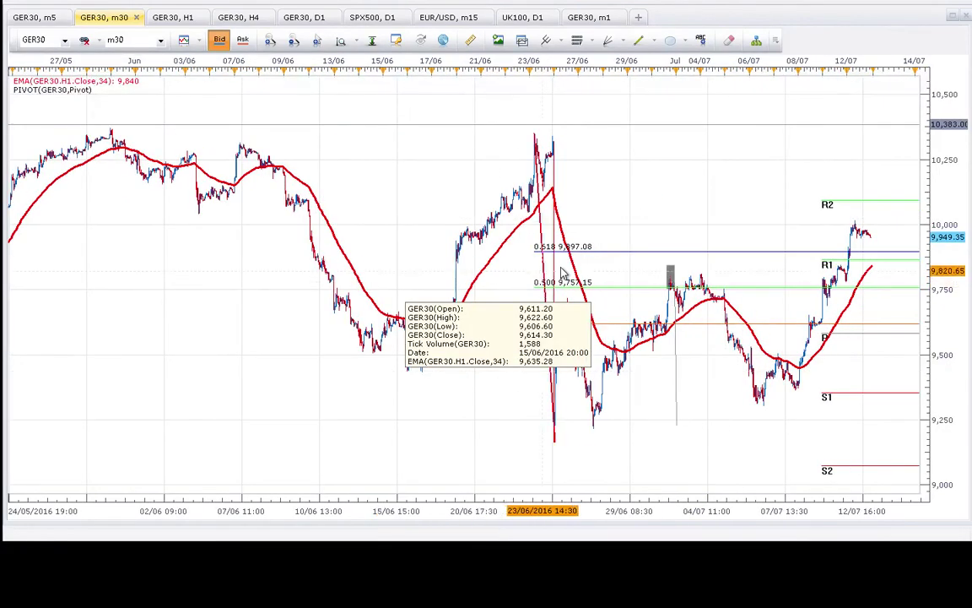
scroll(560, 272, "up", 3)
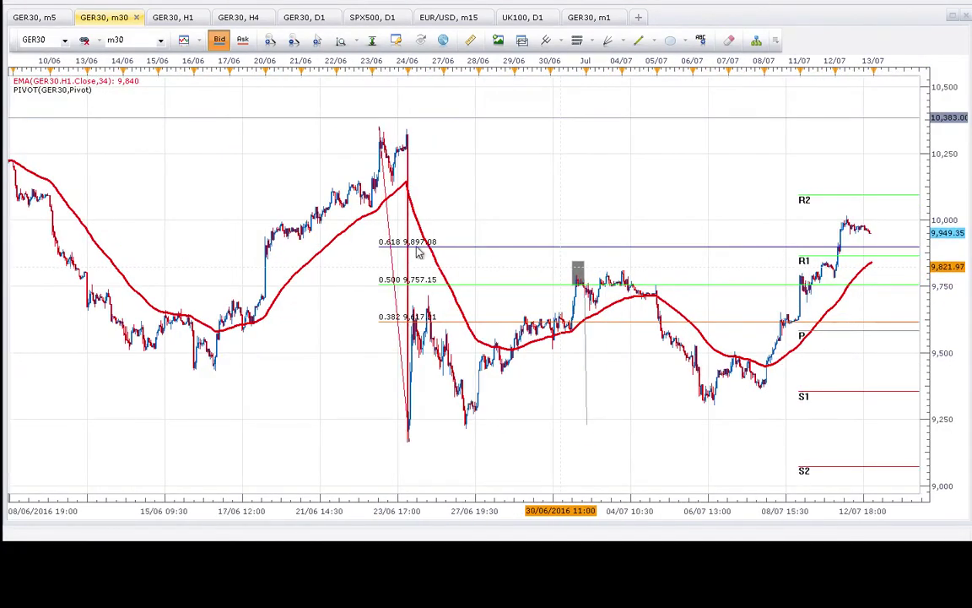
scroll(344, 262, "up", 1)
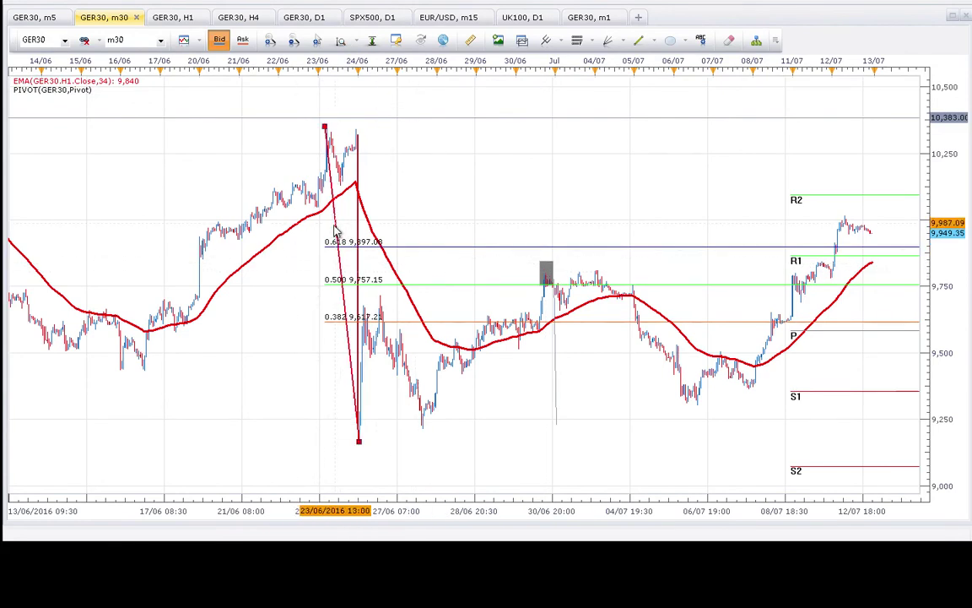
left_click_drag(327, 126, 845, 214)
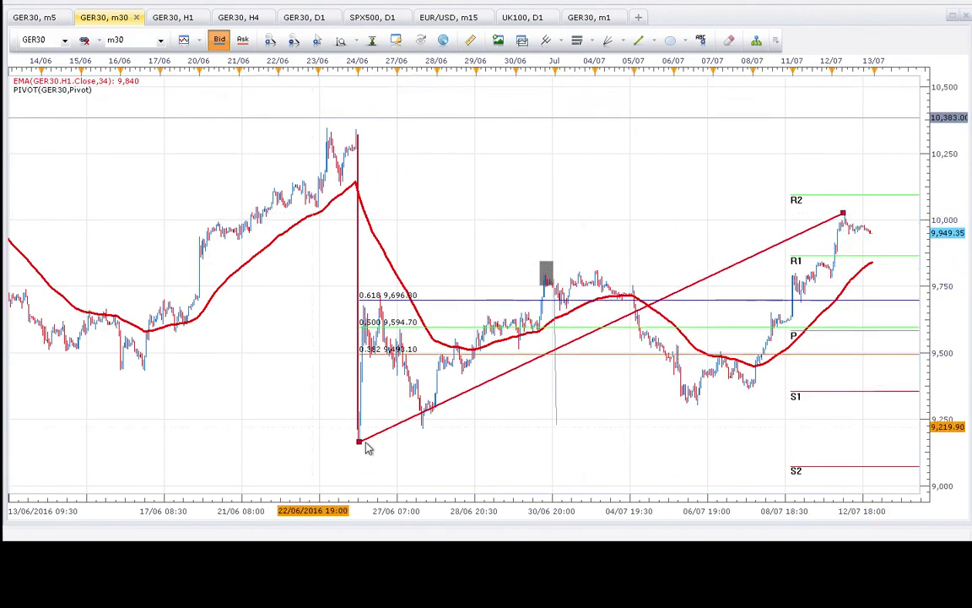
left_click_drag(445, 448, 682, 406)
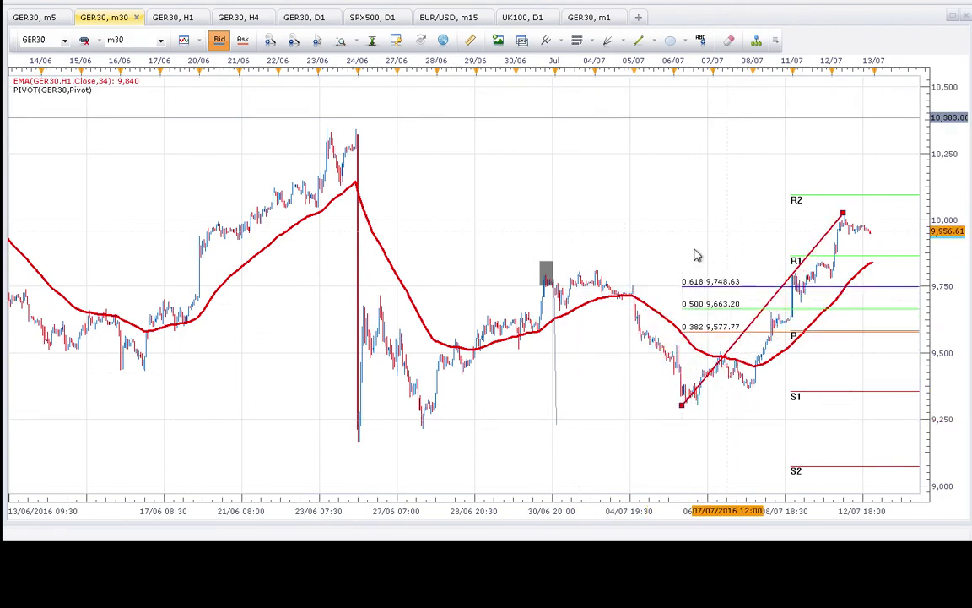
right_click(840, 319)
left_click(733, 270)
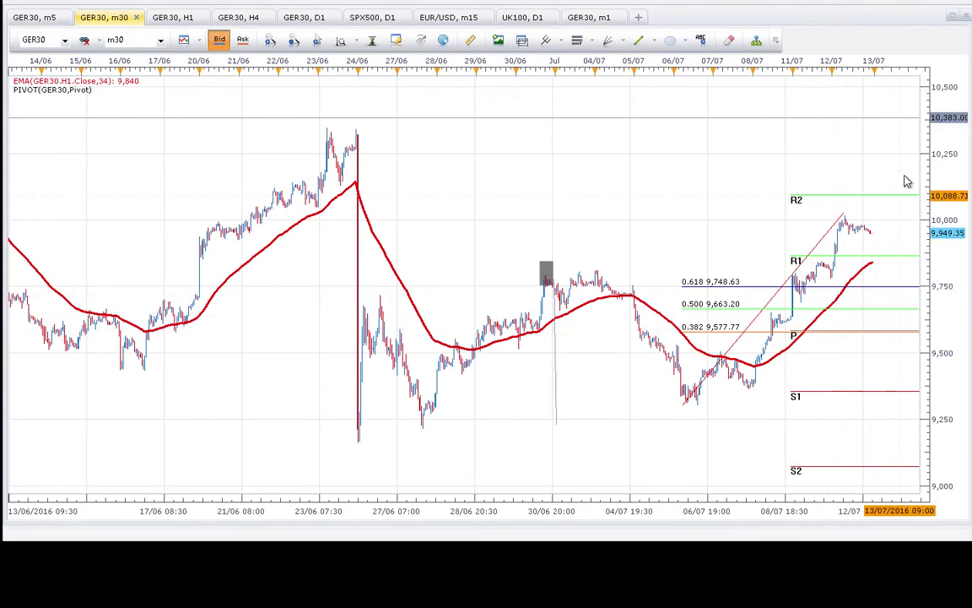
Add two horizontal lines to the 30-minute chart, at 10,045.52 and 10,131.89, between the 12 July high and the 10,383.00 line
left_click_drag(645, 200, 586, 186)
scroll(507, 179, "down", 5)
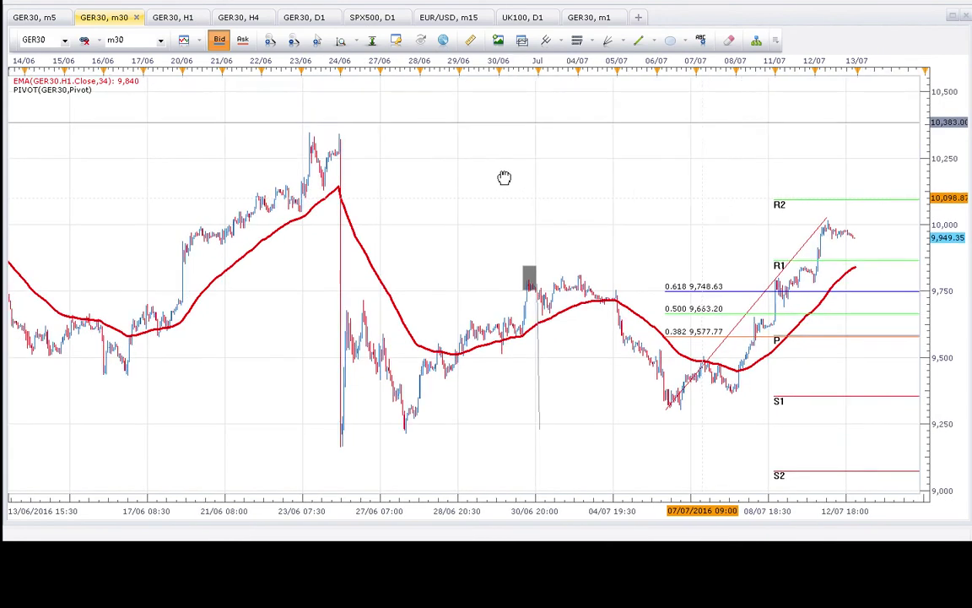
scroll(658, 51, "down", 4)
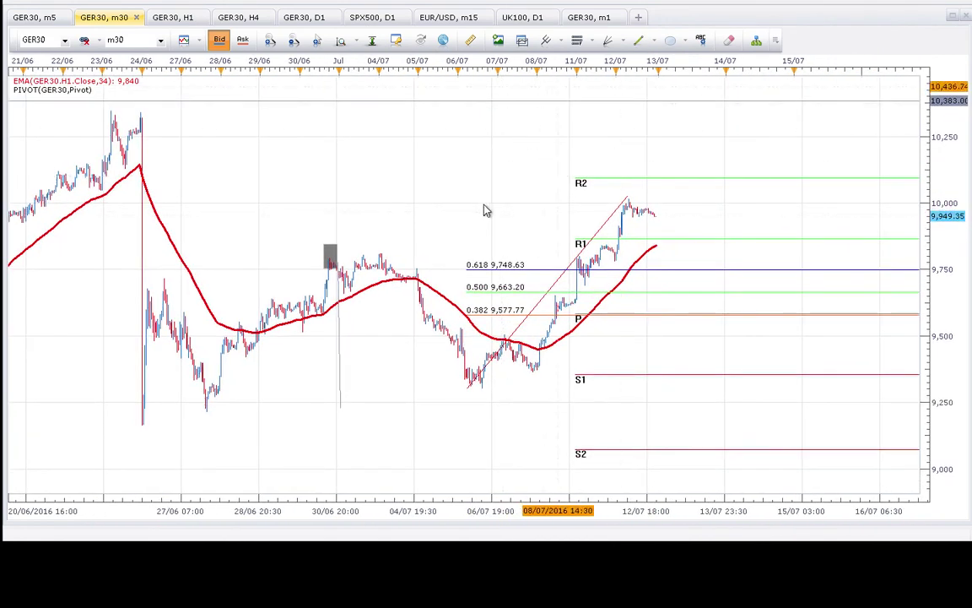
scroll(486, 206, "up", 1)
scroll(651, 43, "up", 3)
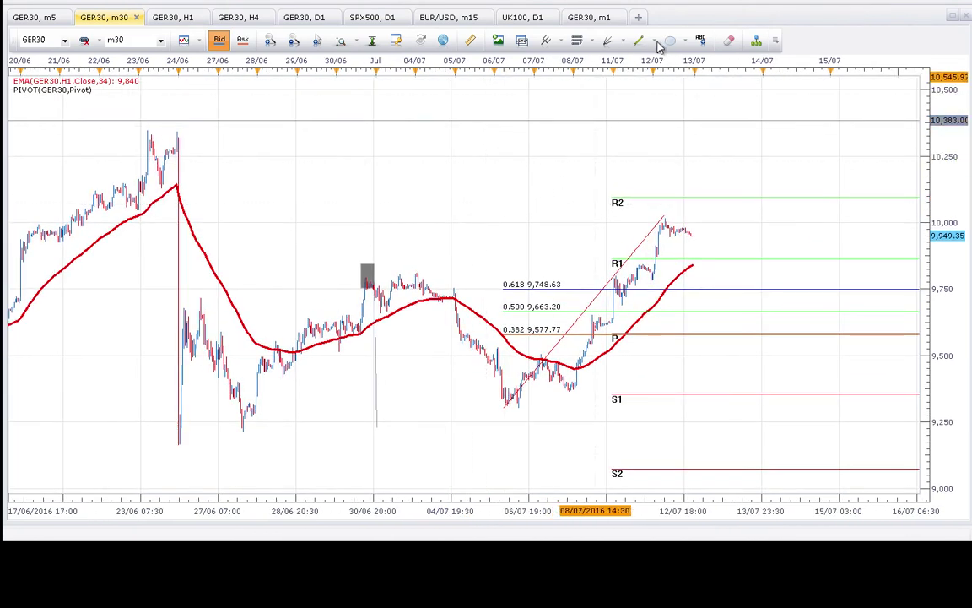
left_click(658, 43)
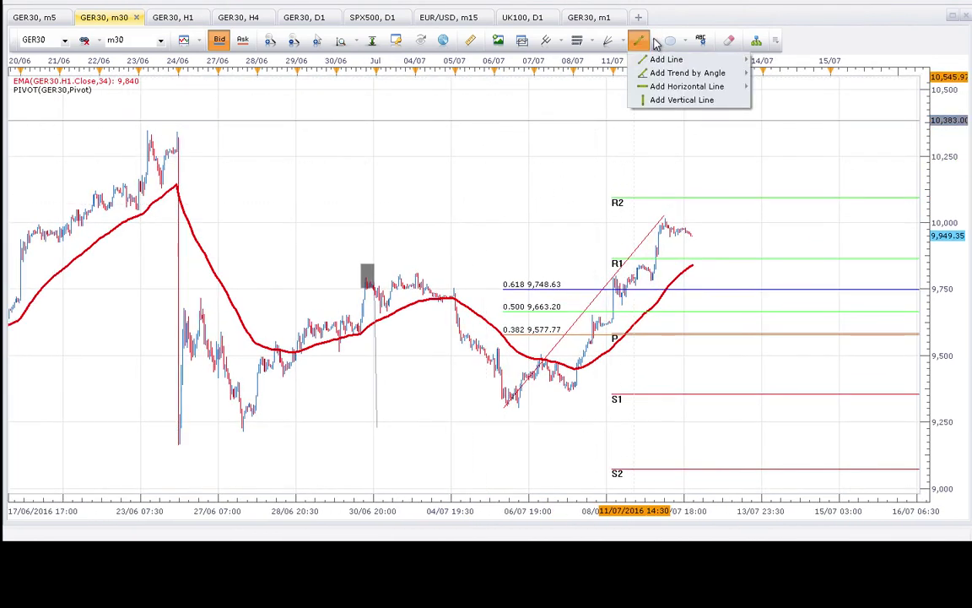
left_click(667, 86)
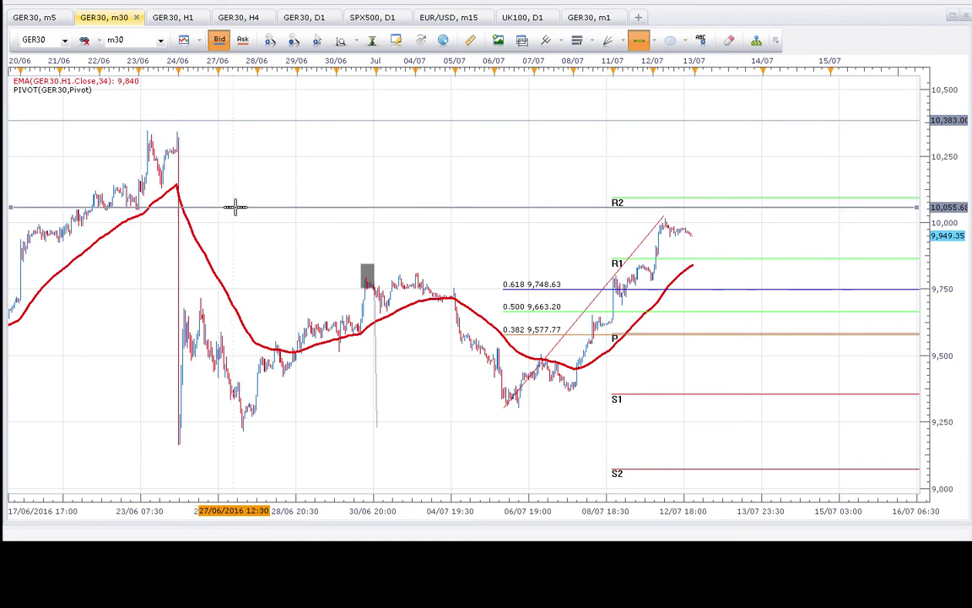
left_click(236, 211)
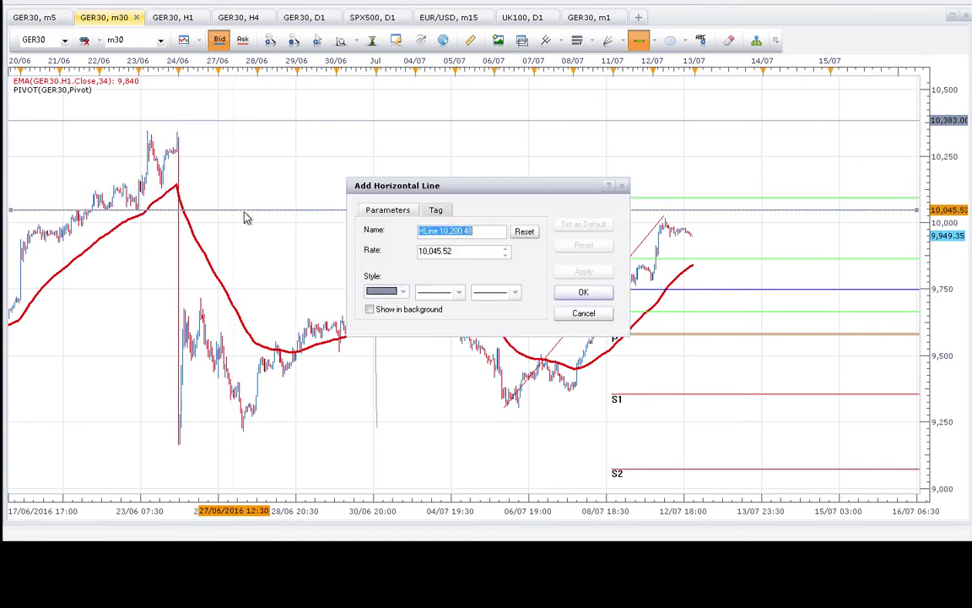
left_click(585, 292)
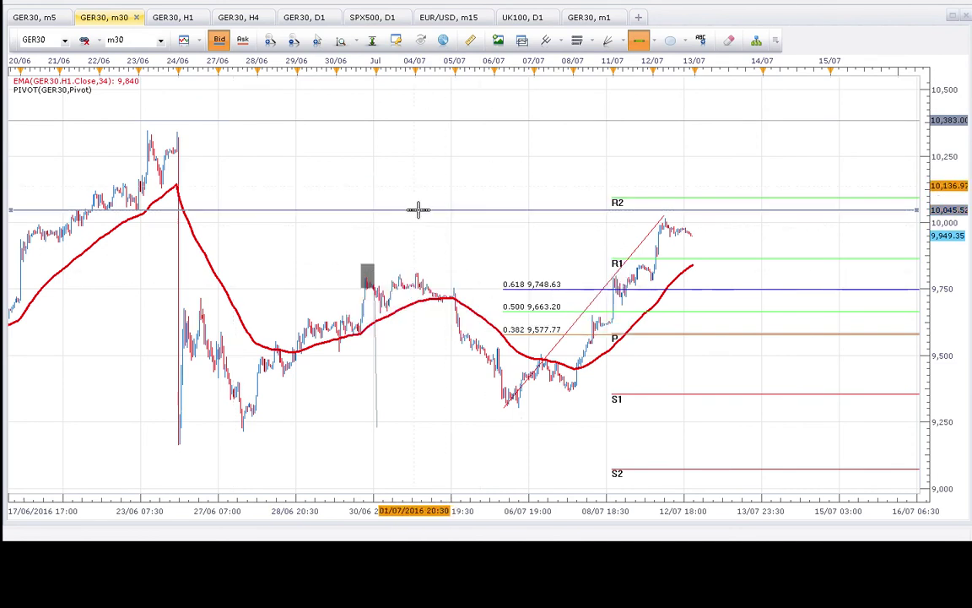
left_click_drag(422, 218, 427, 194)
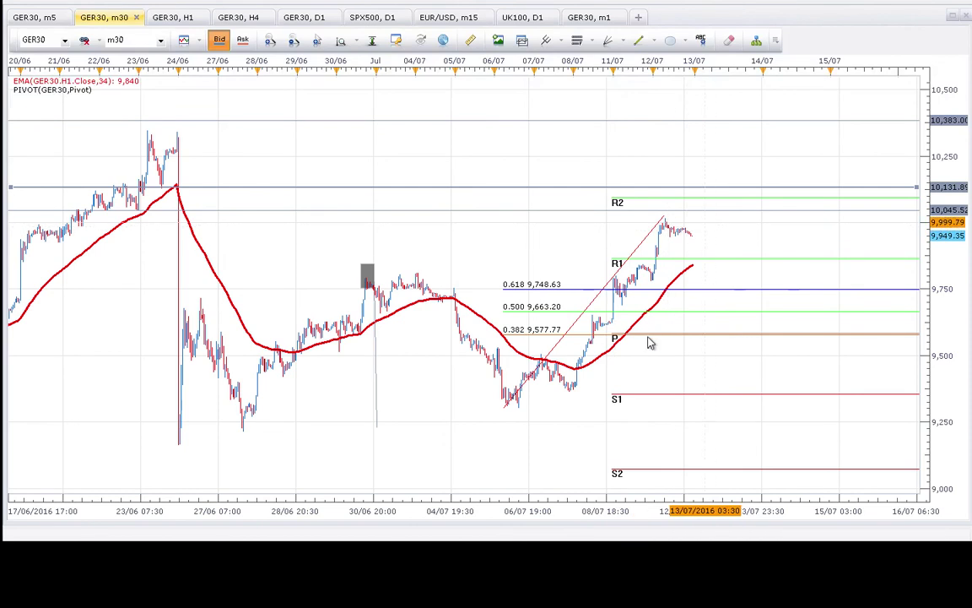
Delete the Fibonacci retracement of the July rise from the 30-minute chart
left_click(568, 331)
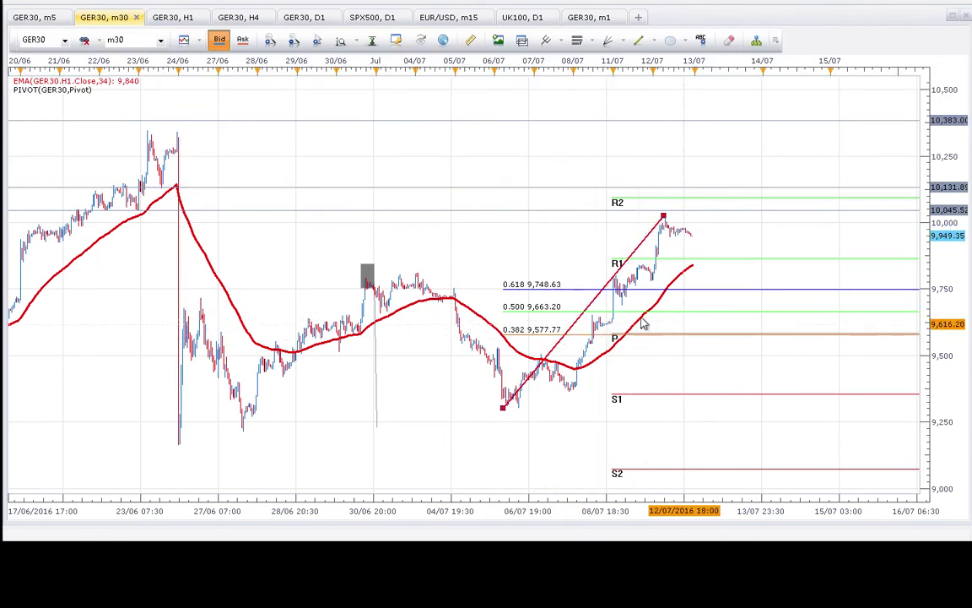
key("Delete")
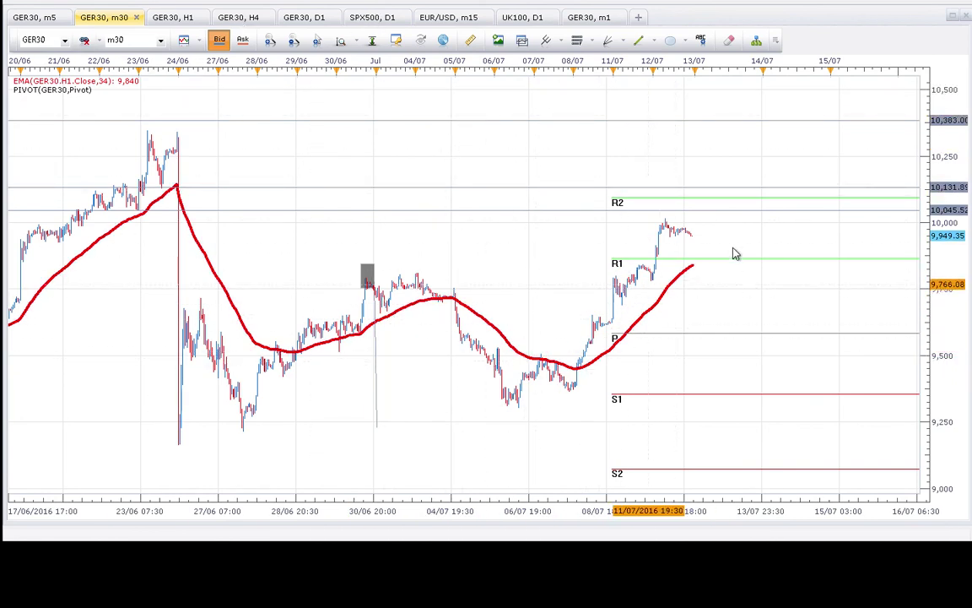
mouse_move(646, 125)
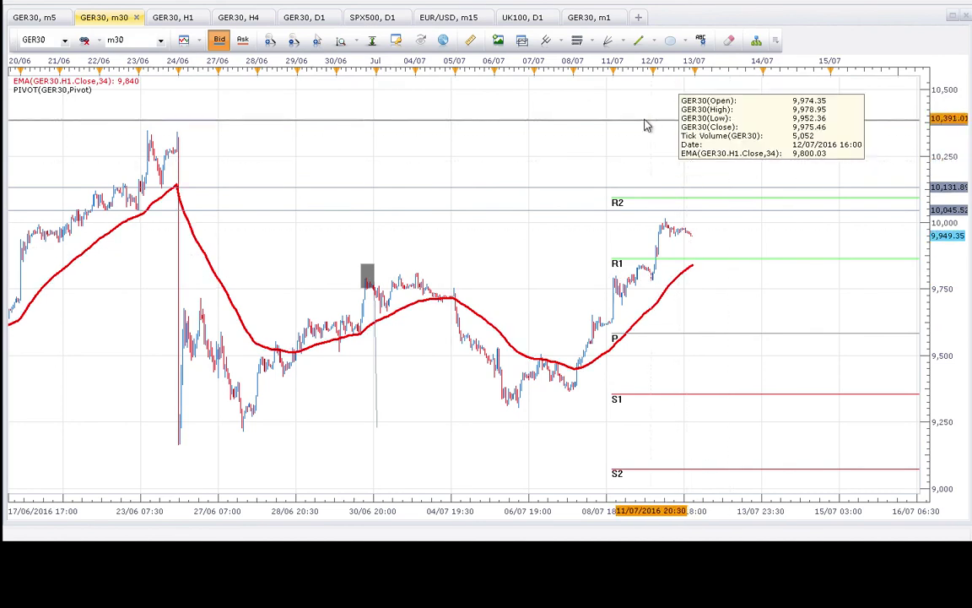
Review the daily and hourly GER30 charts and examine the 5-minute chart's rising channel and small wedge against the 13 July pivot levels
left_click(309, 25)
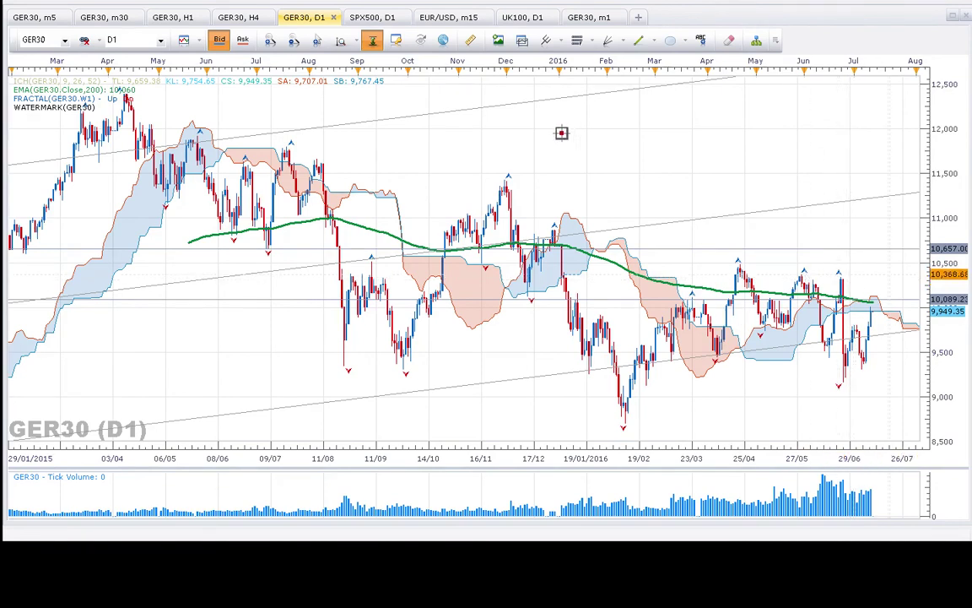
left_click(170, 17)
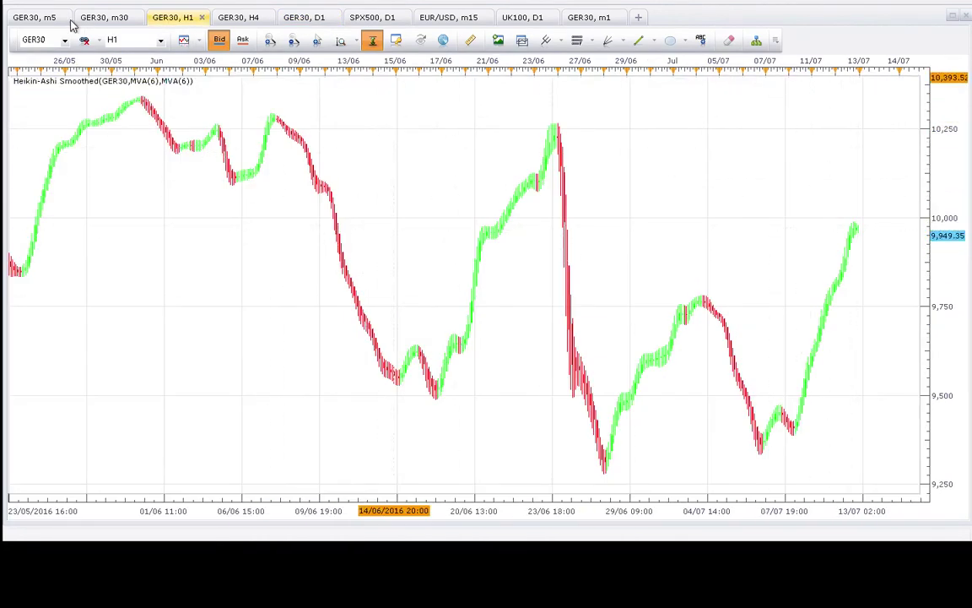
left_click(35, 20)
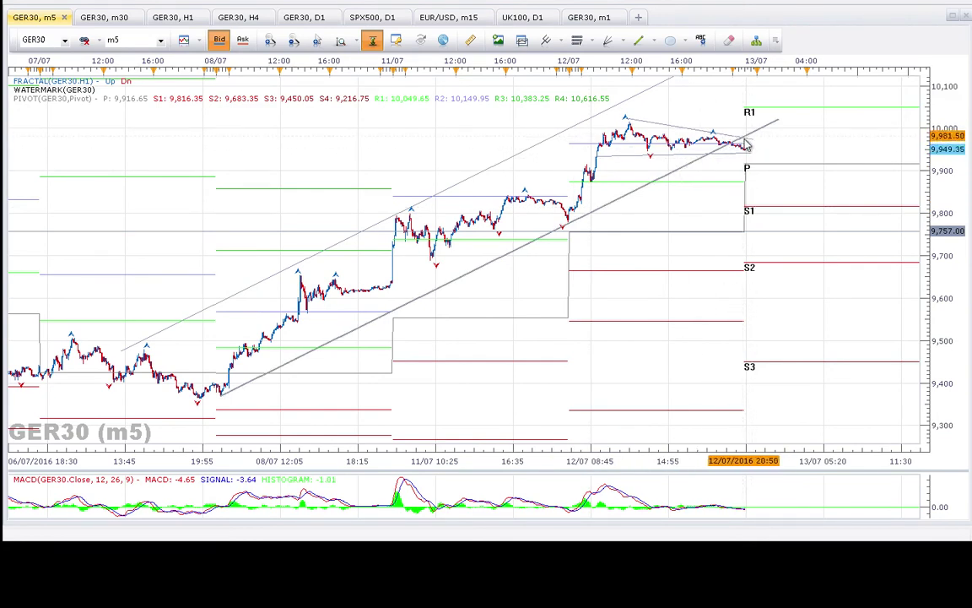
left_click_drag(811, 140, 660, 223)
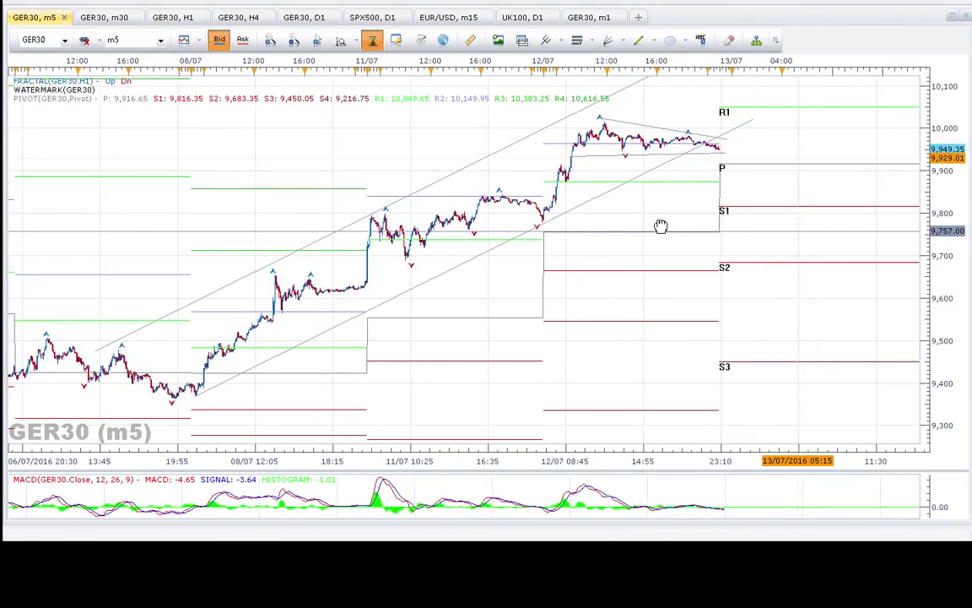
scroll(707, 144, "right", 4)
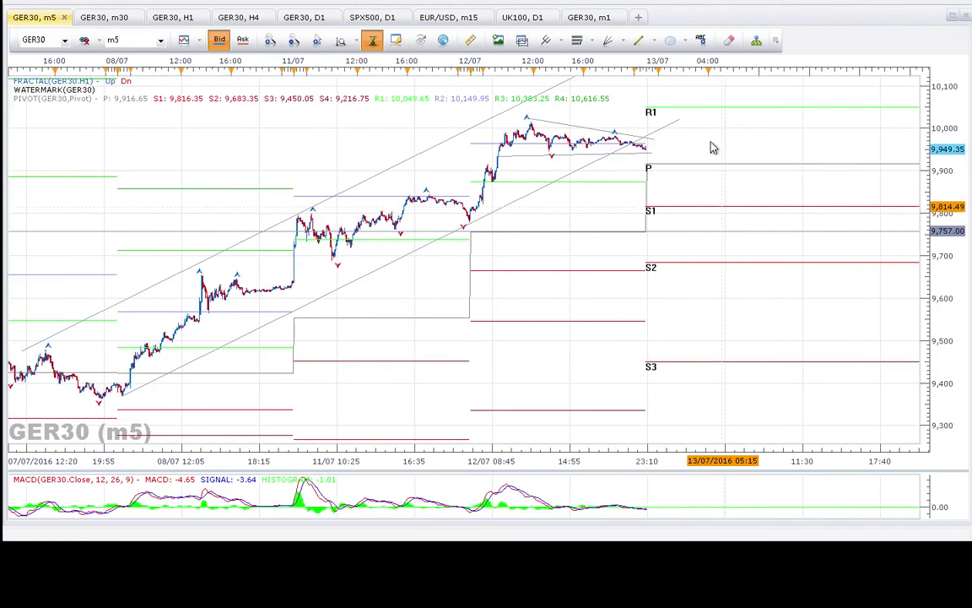
scroll(708, 148, "right", 2)
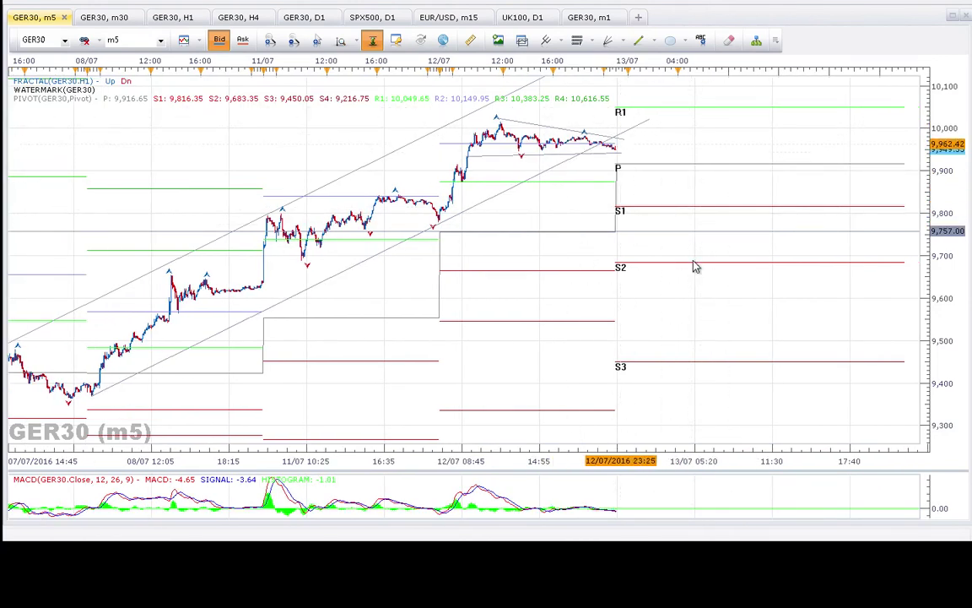
left_click(634, 128)
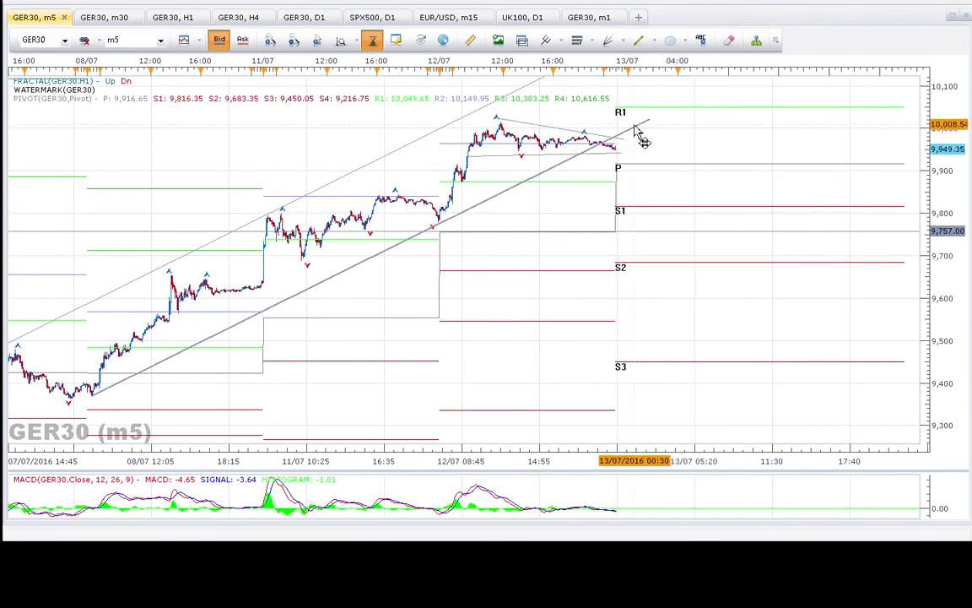
left_click(618, 127)
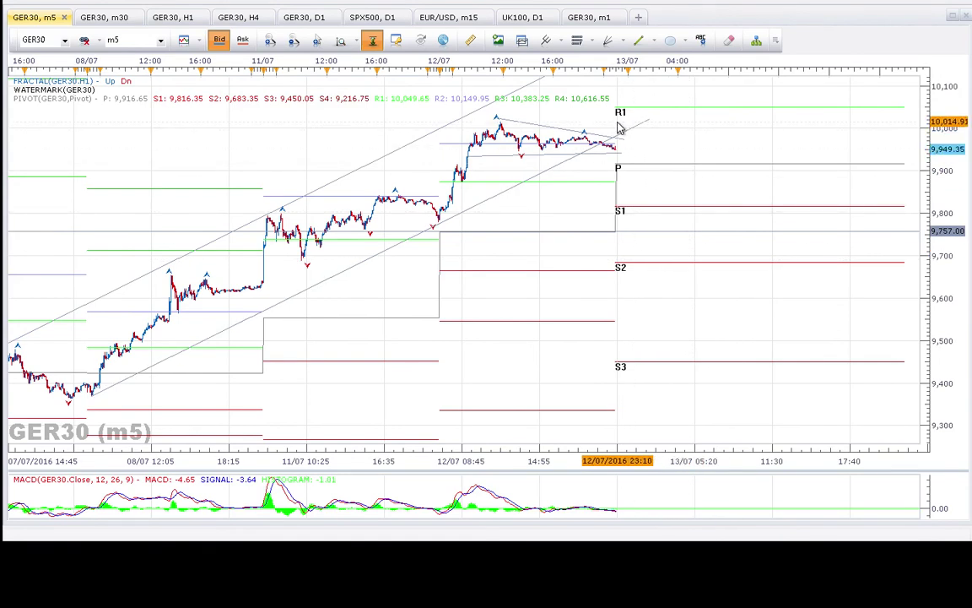